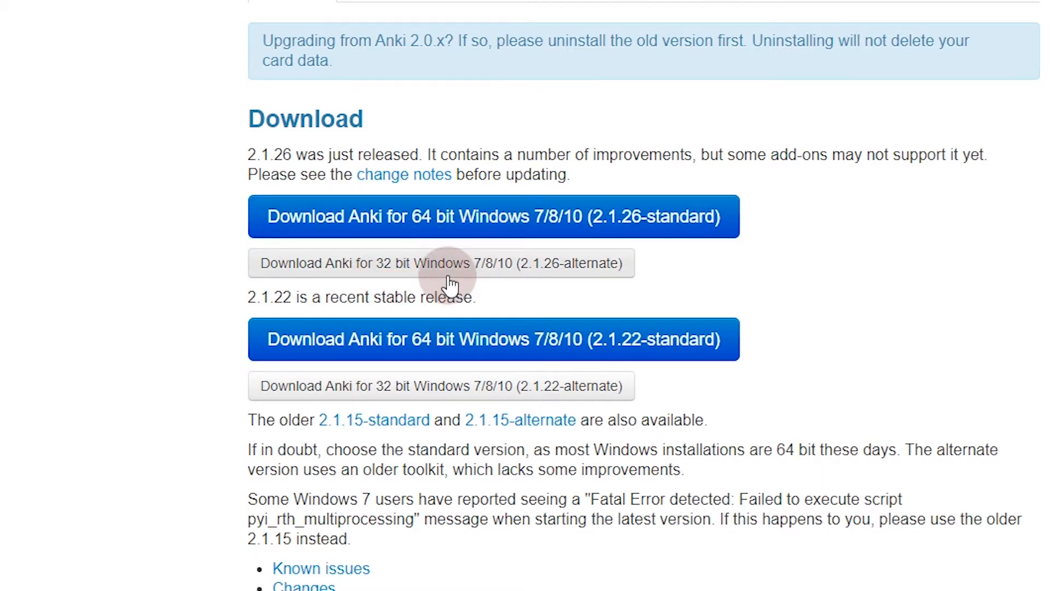
# Check the Windows system type in the Control Panel's System information, closing the window when done.
pyautogui.click(225, 578)
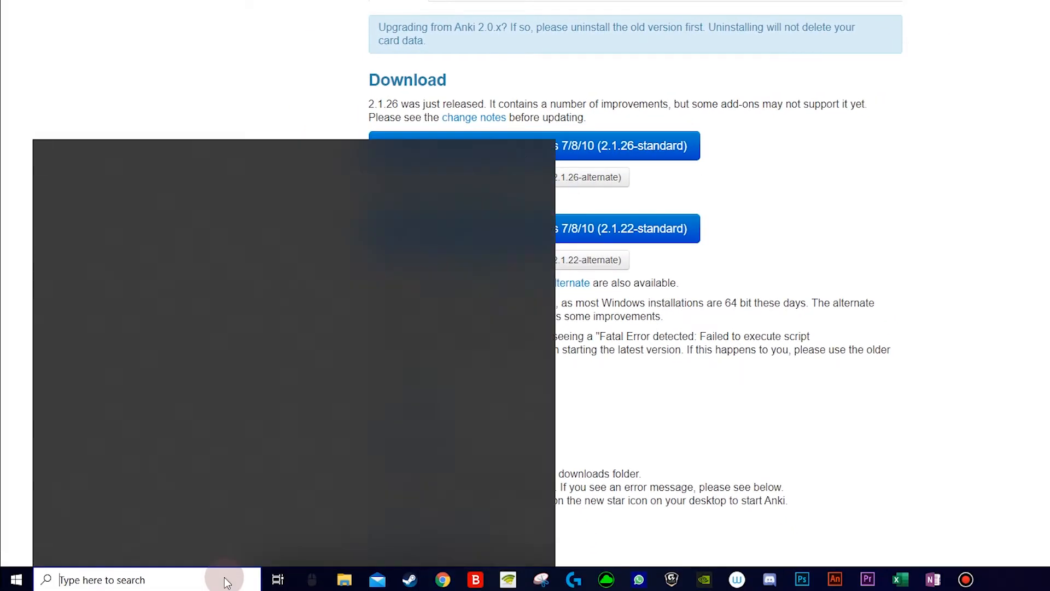
pyautogui.write('control')
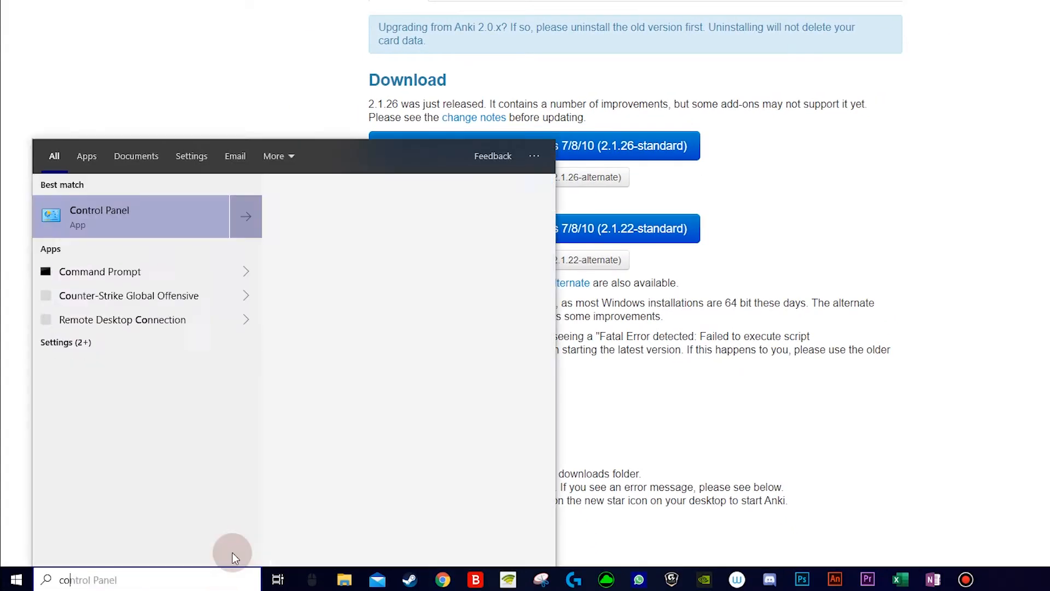
pyautogui.press('Return')
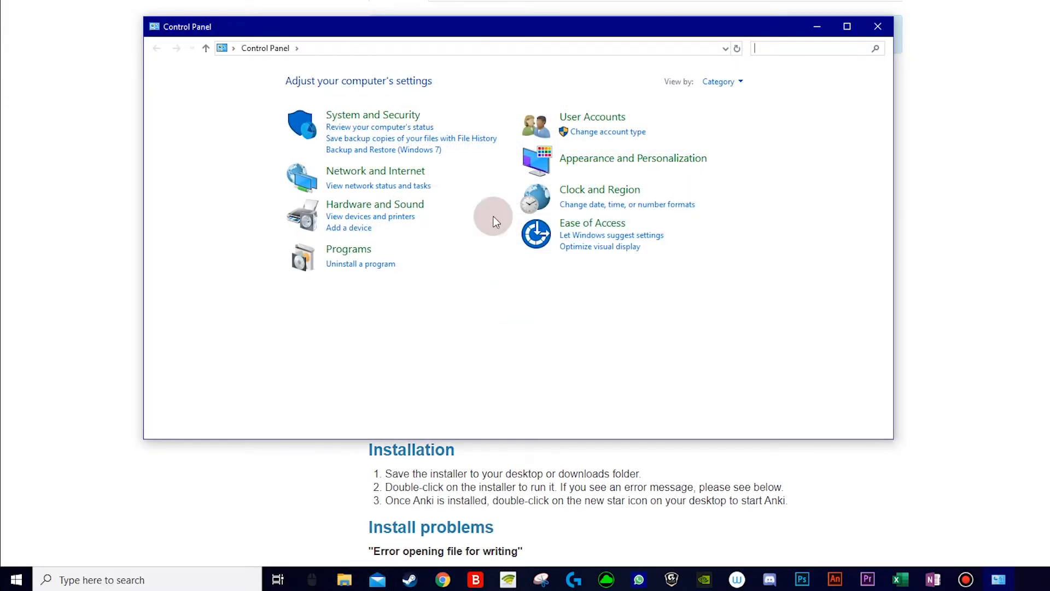
pyautogui.click(412, 118)
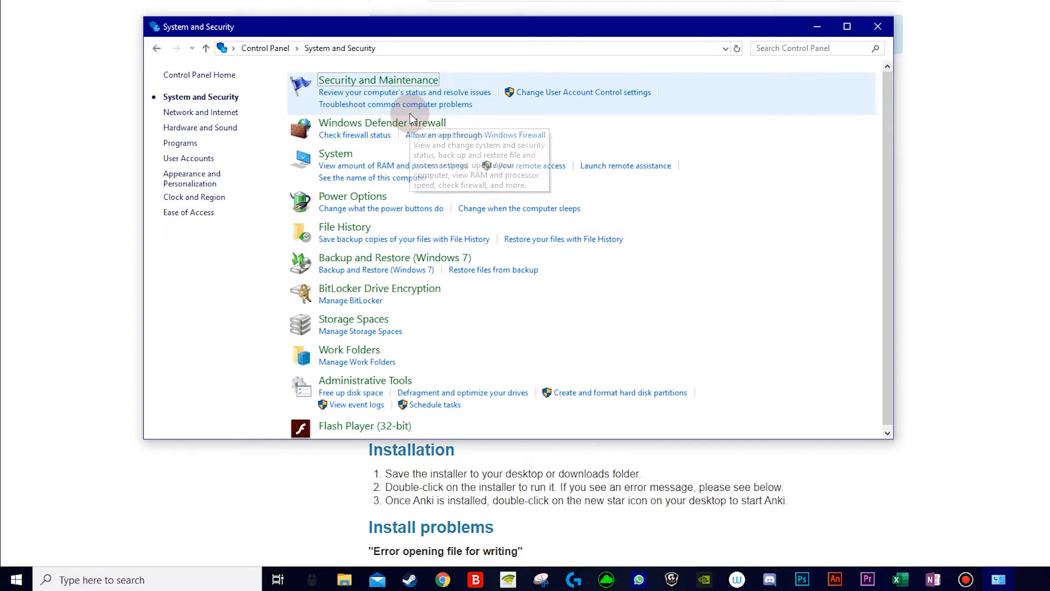
pyautogui.click(342, 157)
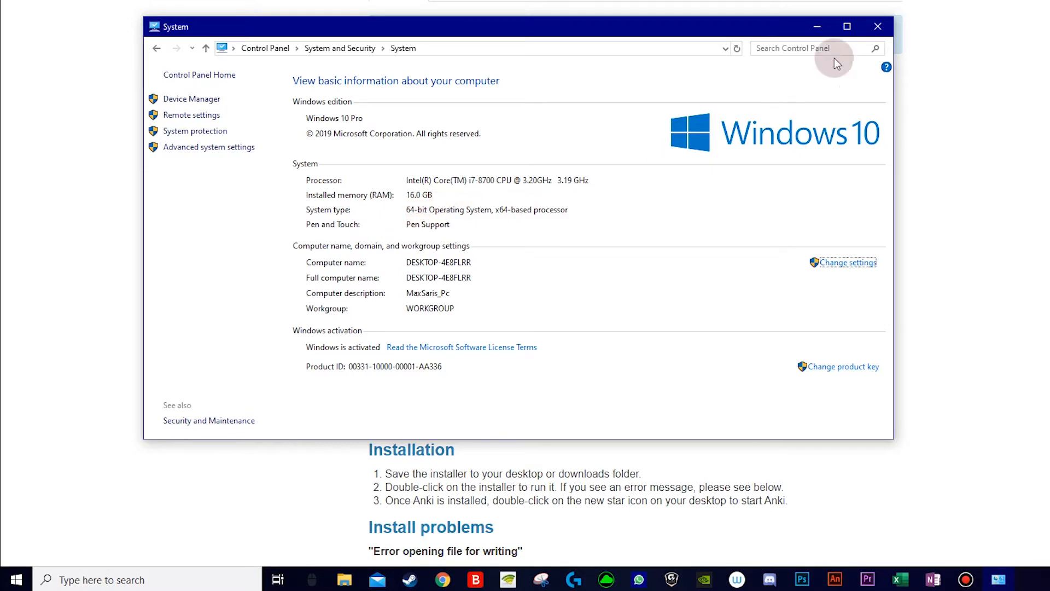
pyautogui.click(878, 26)
# Download the 64-bit Anki 2.1.26-standard installer for Windows and install it in C:\Program Files\Anki.
pyautogui.click(596, 151)
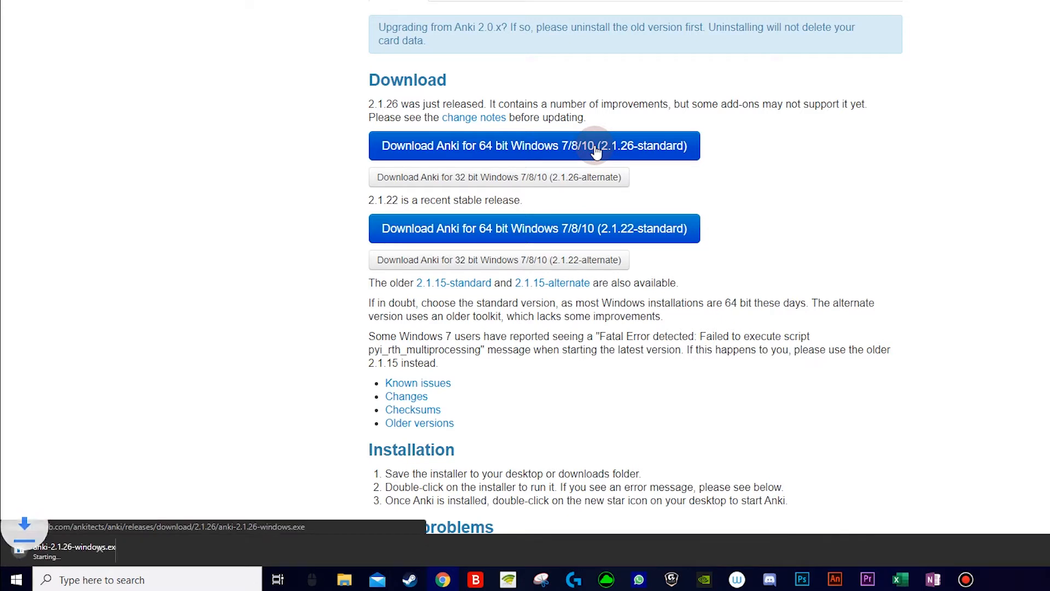
pyautogui.click(93, 549)
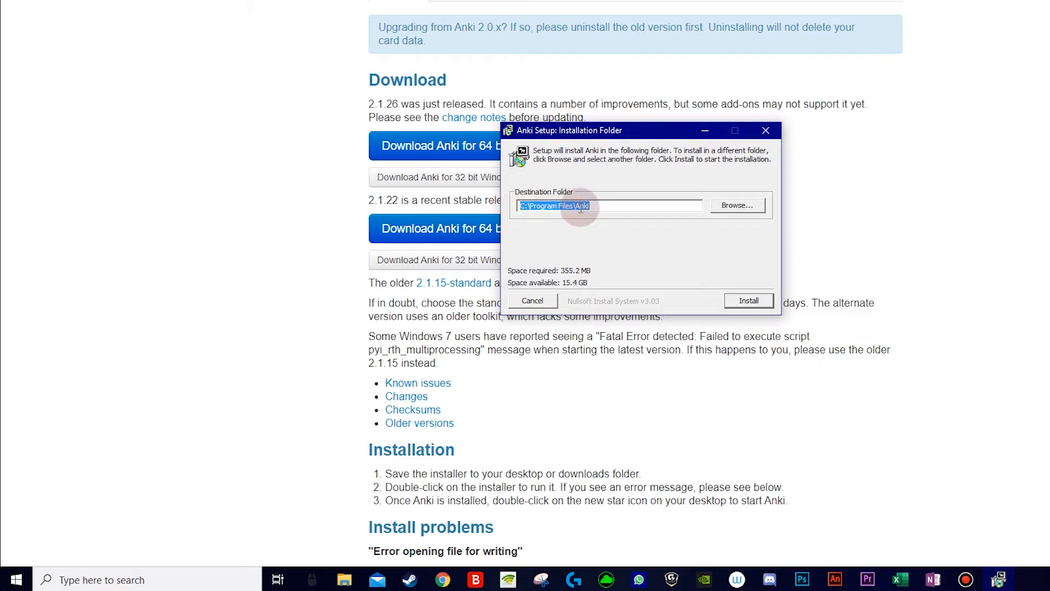
pyautogui.click(749, 301)
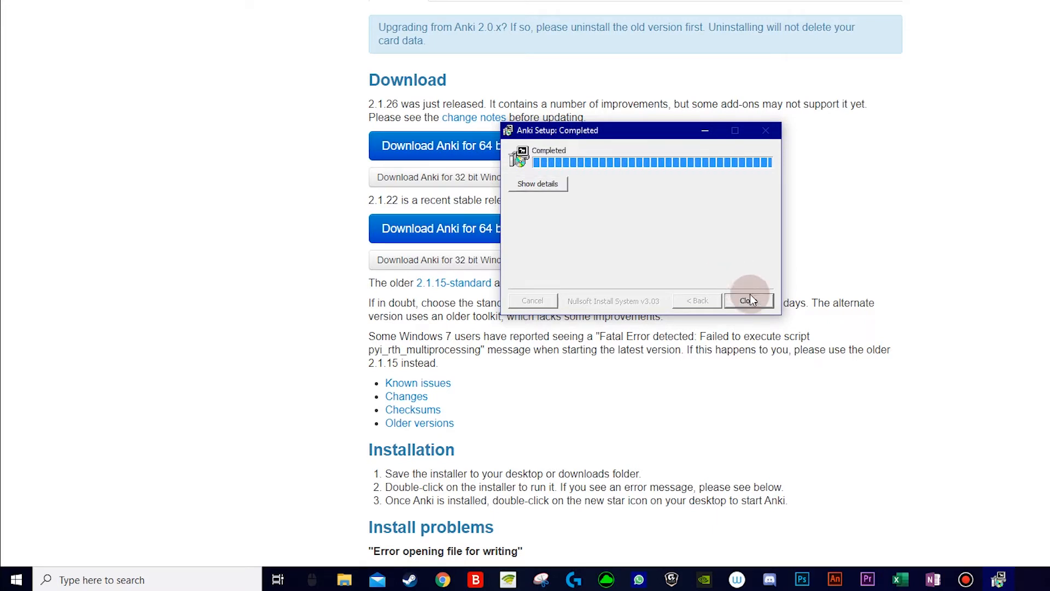
pyautogui.click(749, 301)
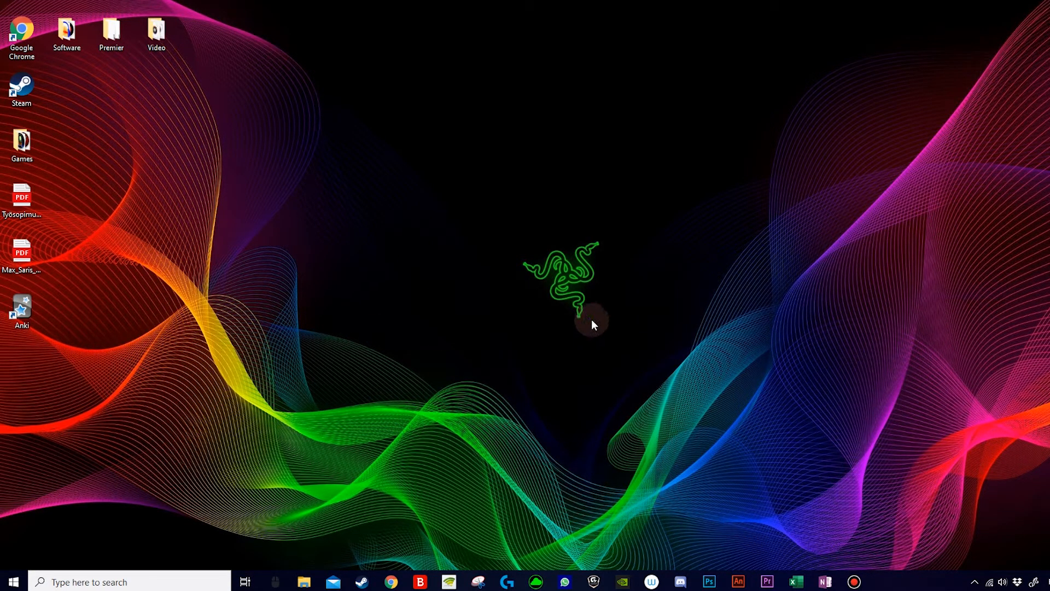
# Search Windows for "anki" and launch the Anki app.
pyautogui.click(179, 582)
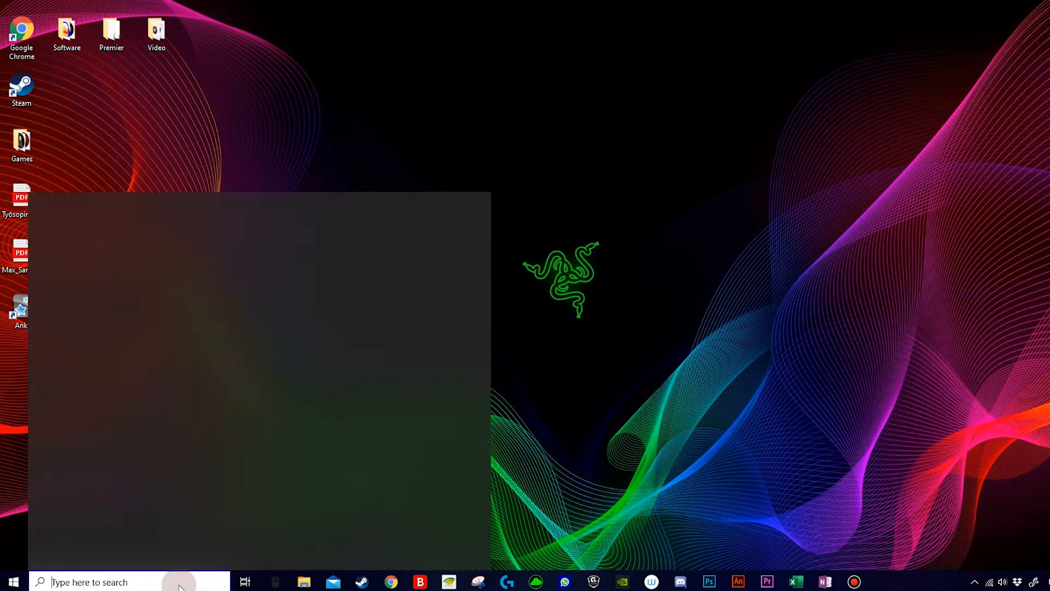
pyautogui.write('anki')
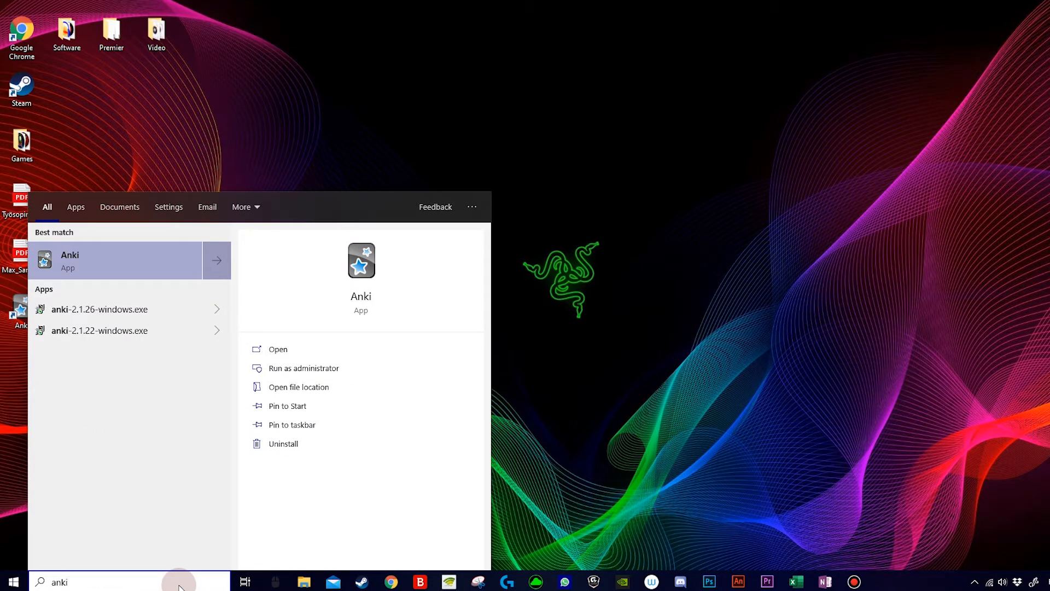
pyautogui.press('Return')
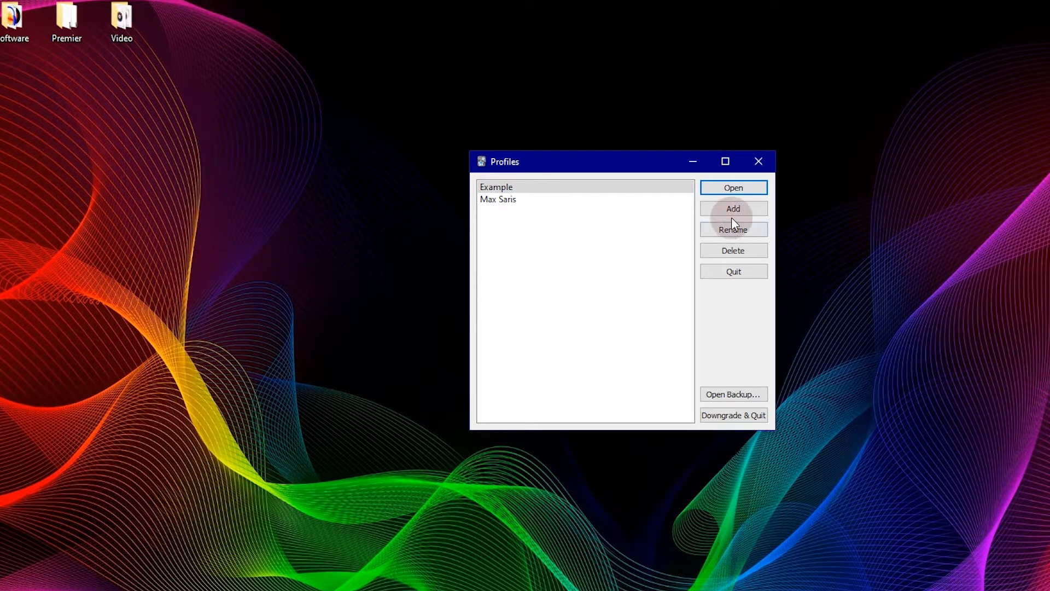
# Confirm Example as the name of the selected profile and open that profile.
pyautogui.click(730, 231)
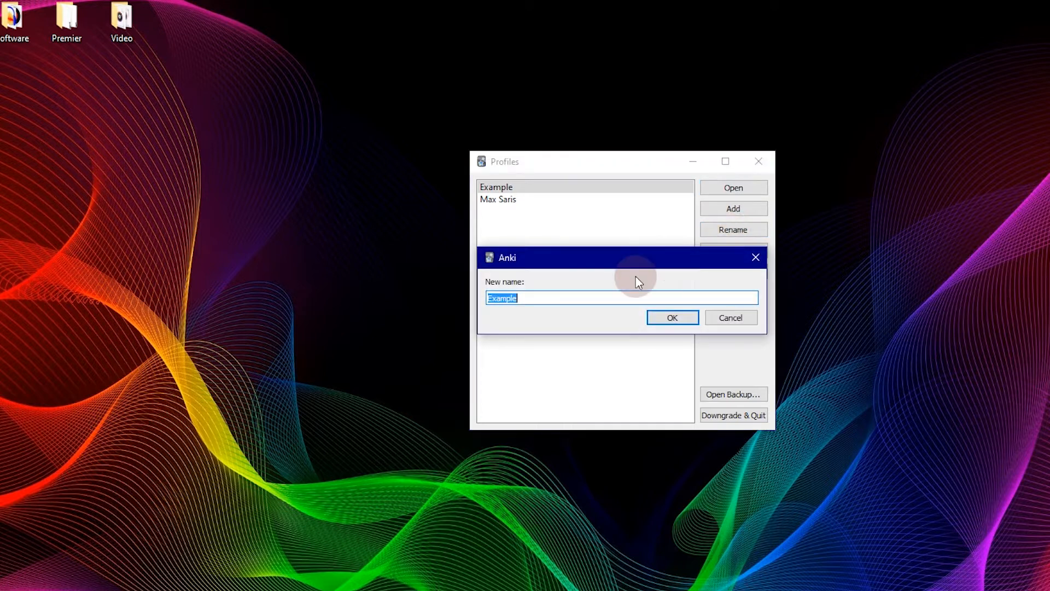
pyautogui.click(532, 299)
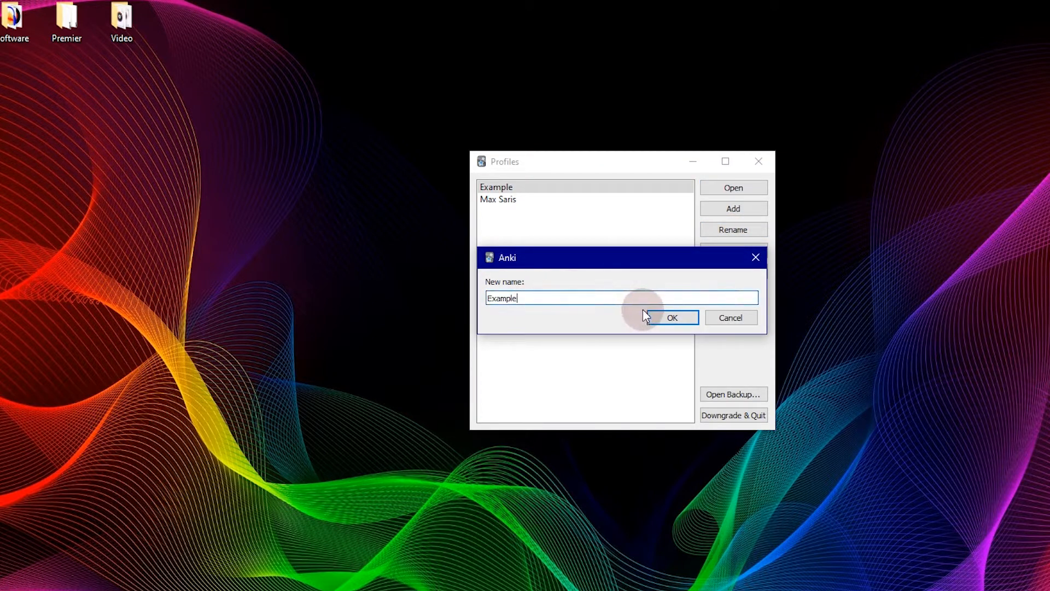
pyautogui.click(673, 317)
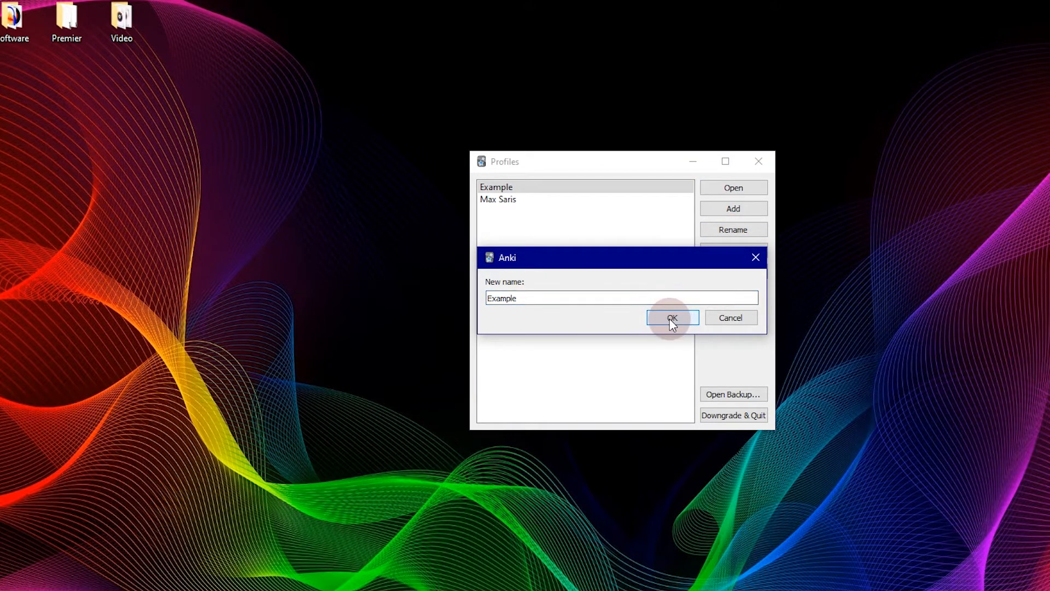
pyautogui.click(734, 189)
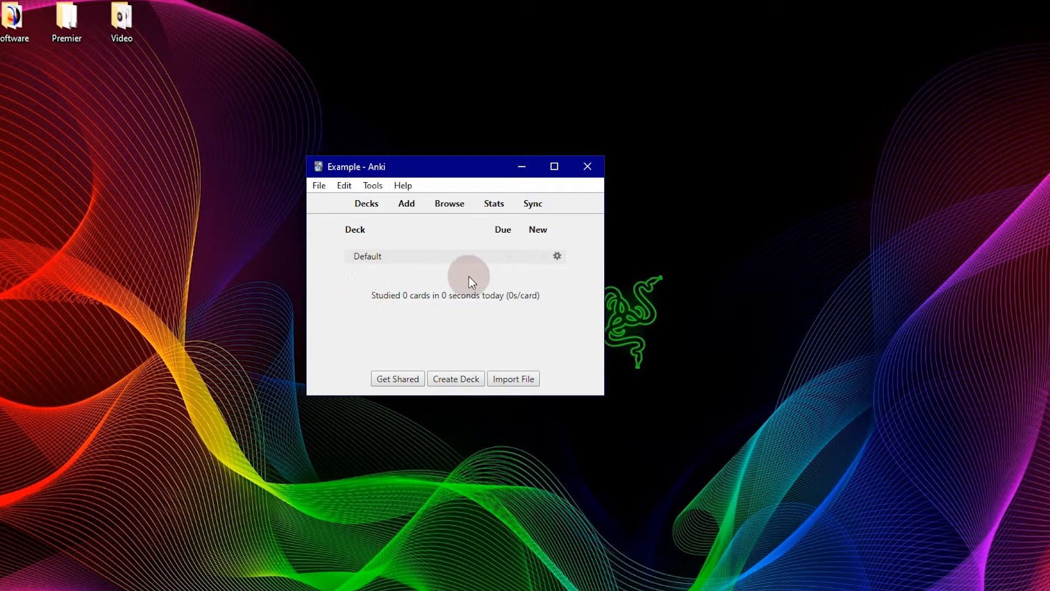
# Rename the Default deck as Example.
pyautogui.click(557, 257)
pyautogui.click(585, 265)
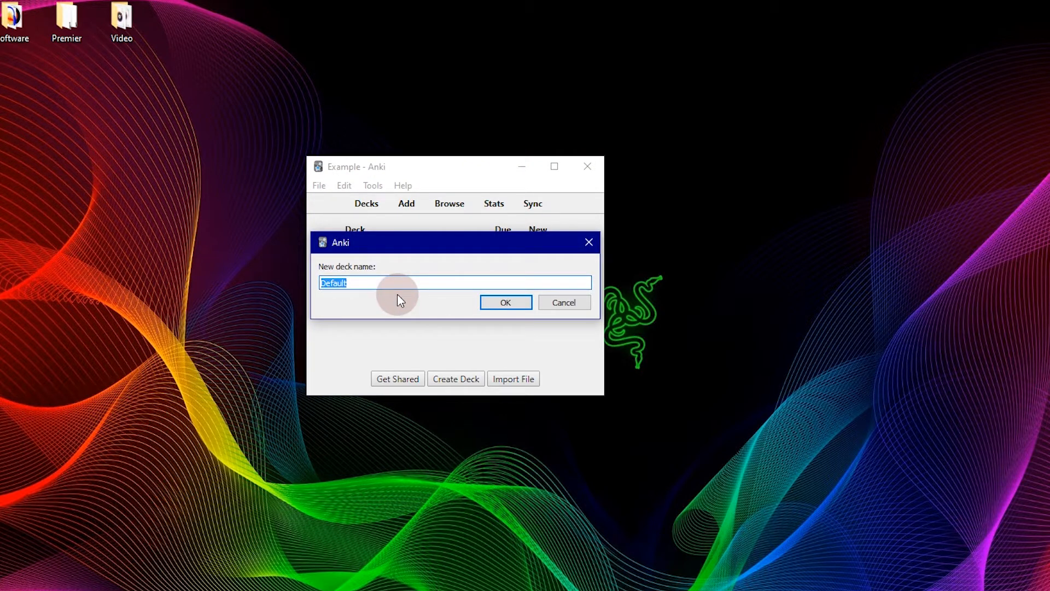
pyautogui.write('Example')
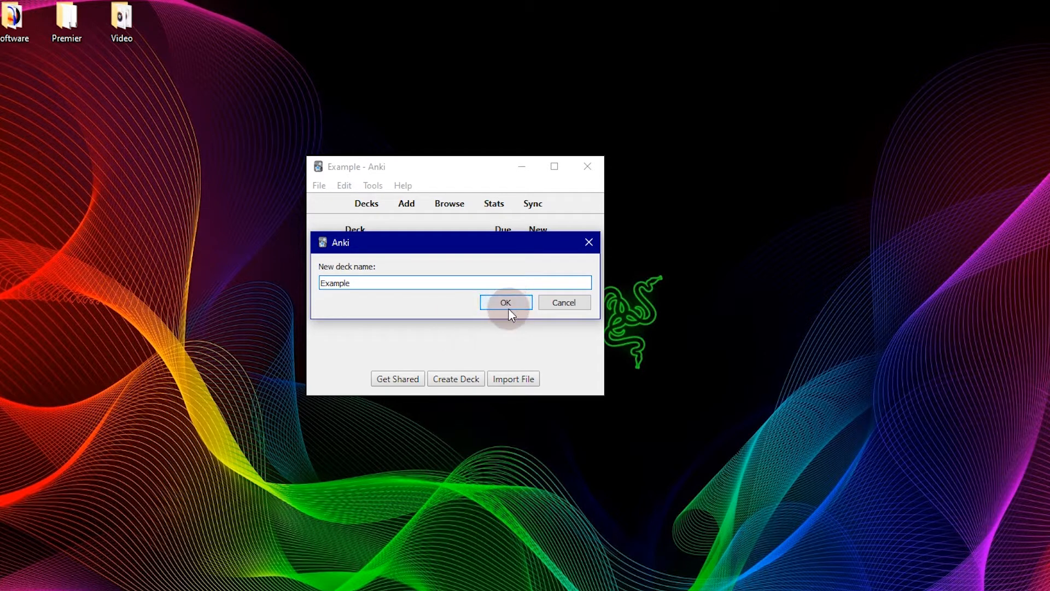
pyautogui.click(507, 304)
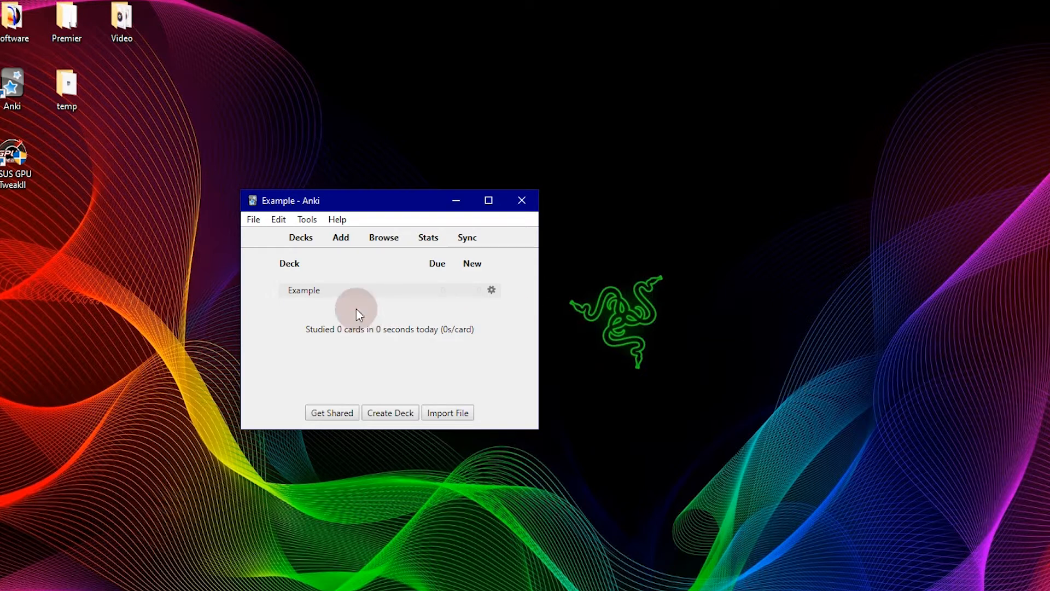
# Add a Basic card to the Example deck with "Example" on the front and "Solution" on the back, then close the card editor.
pyautogui.click(340, 243)
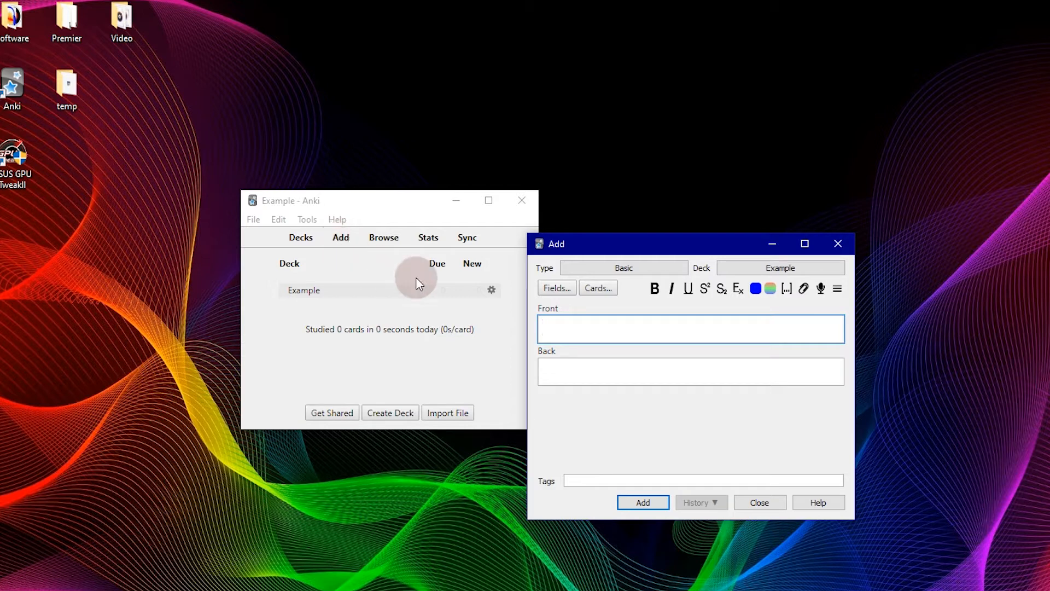
pyautogui.click(798, 267)
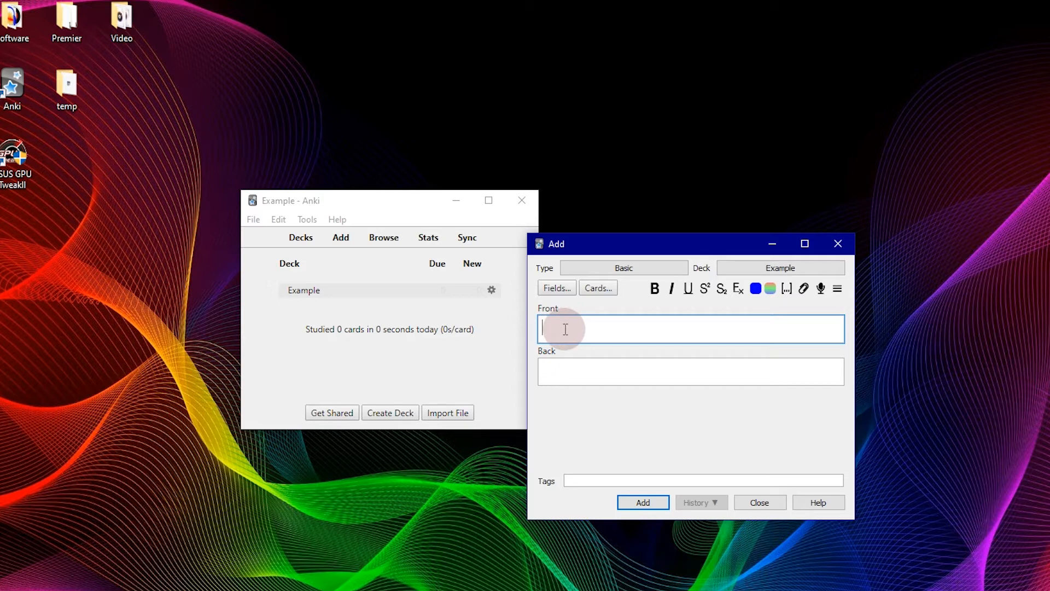
pyautogui.write('Example')
pyautogui.click(567, 379)
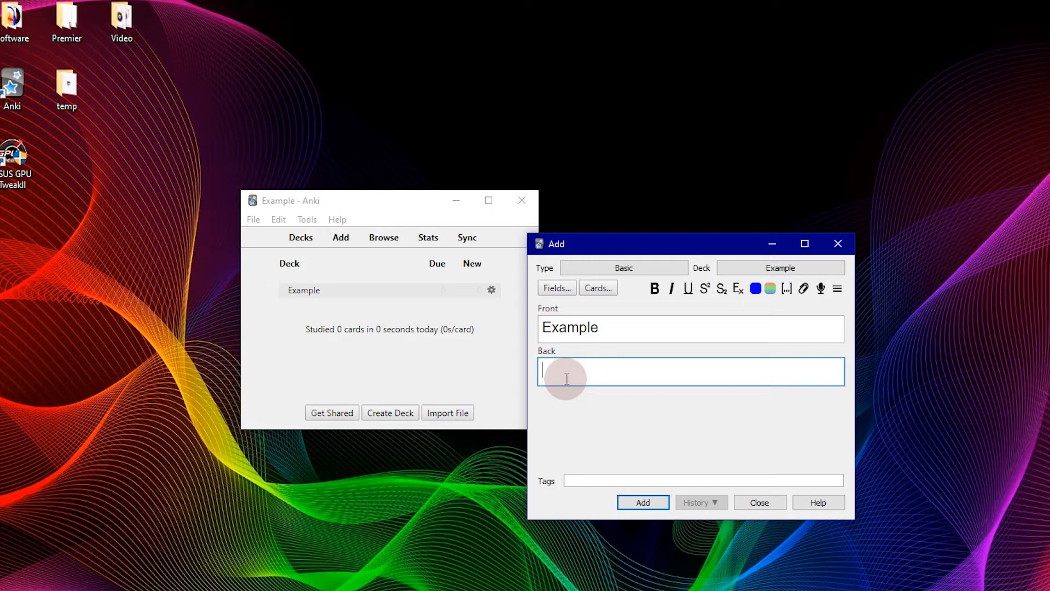
pyautogui.write('Solution')
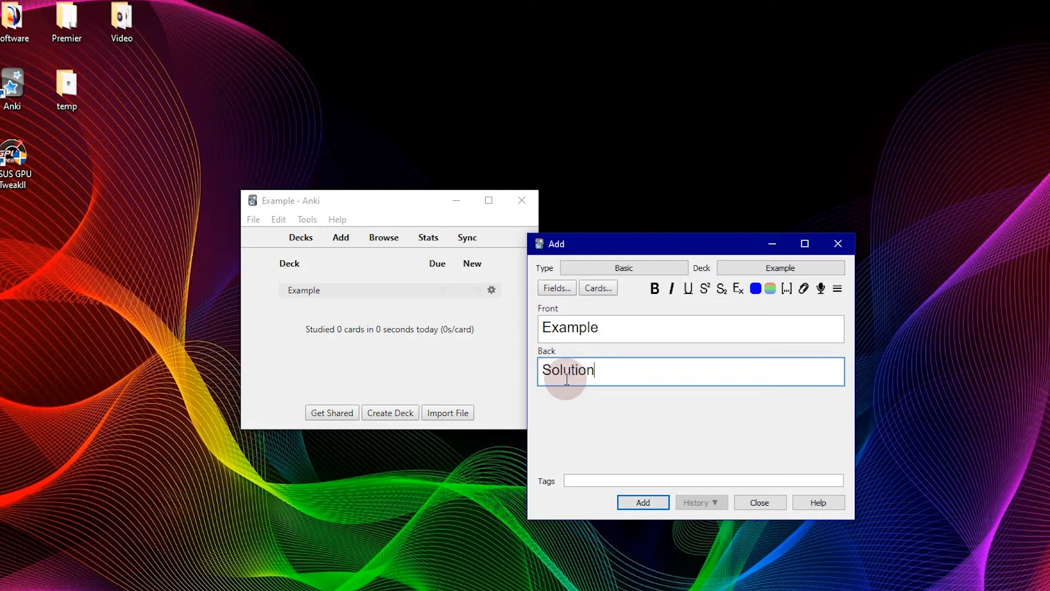
pyautogui.click(652, 504)
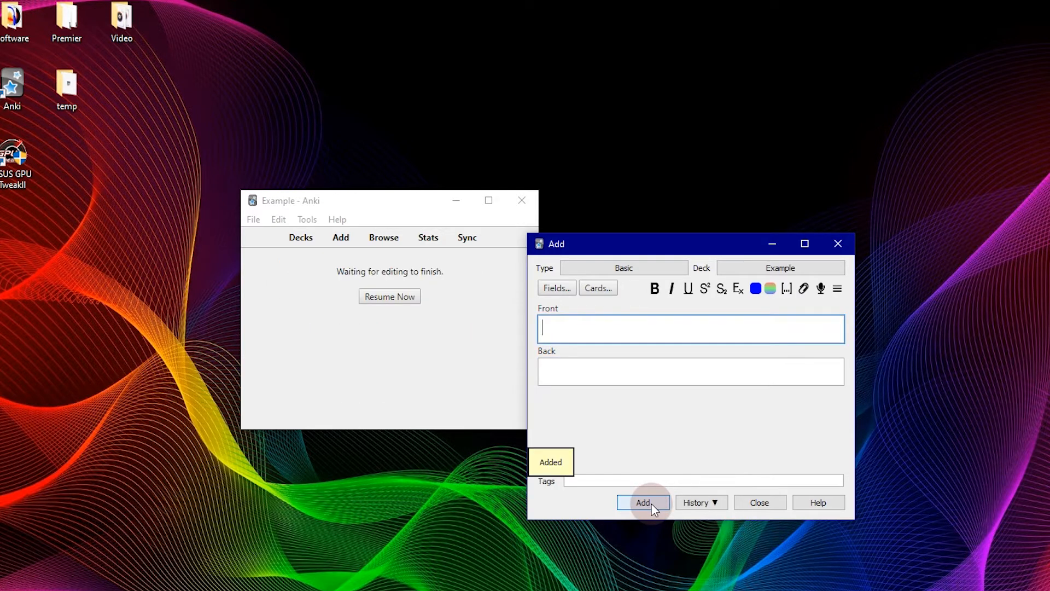
pyautogui.click(847, 251)
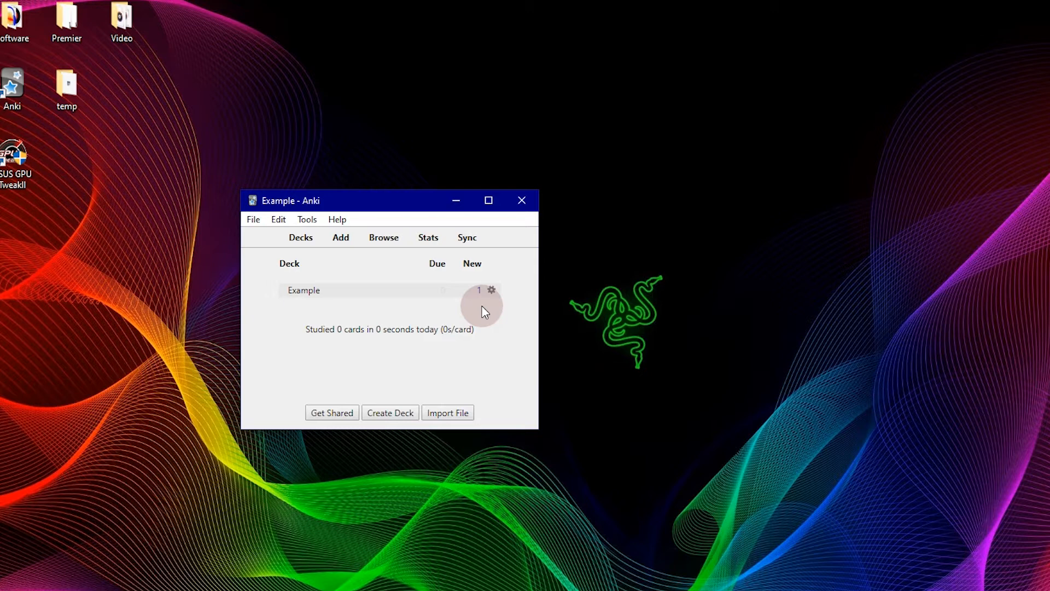
# Study the Example deck, revealing the card's answer and rating it Good both times, and return to the deck list.
pyautogui.click(304, 292)
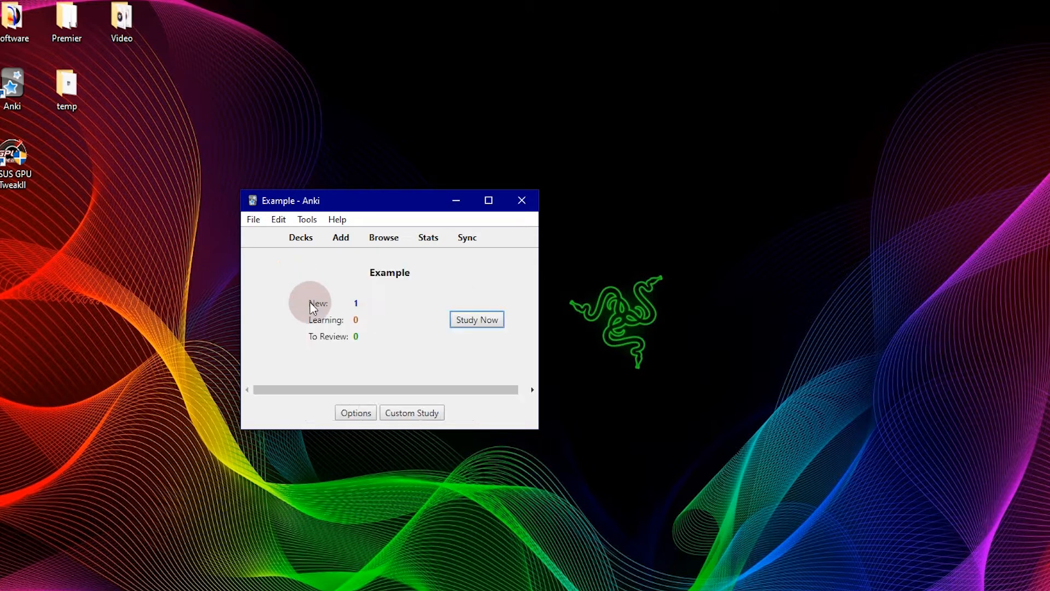
pyautogui.click(476, 321)
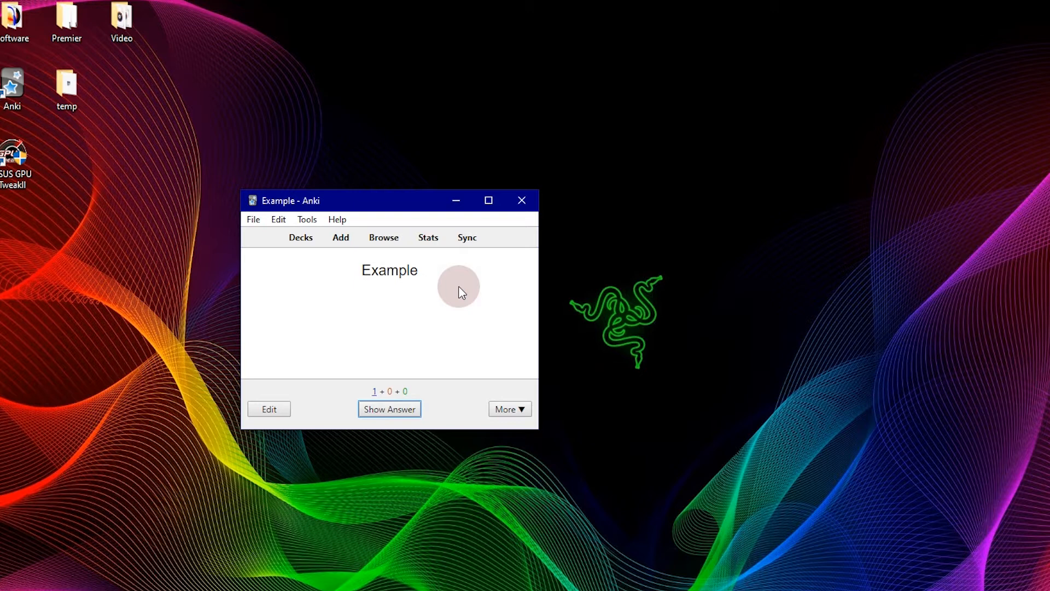
pyautogui.click(409, 408)
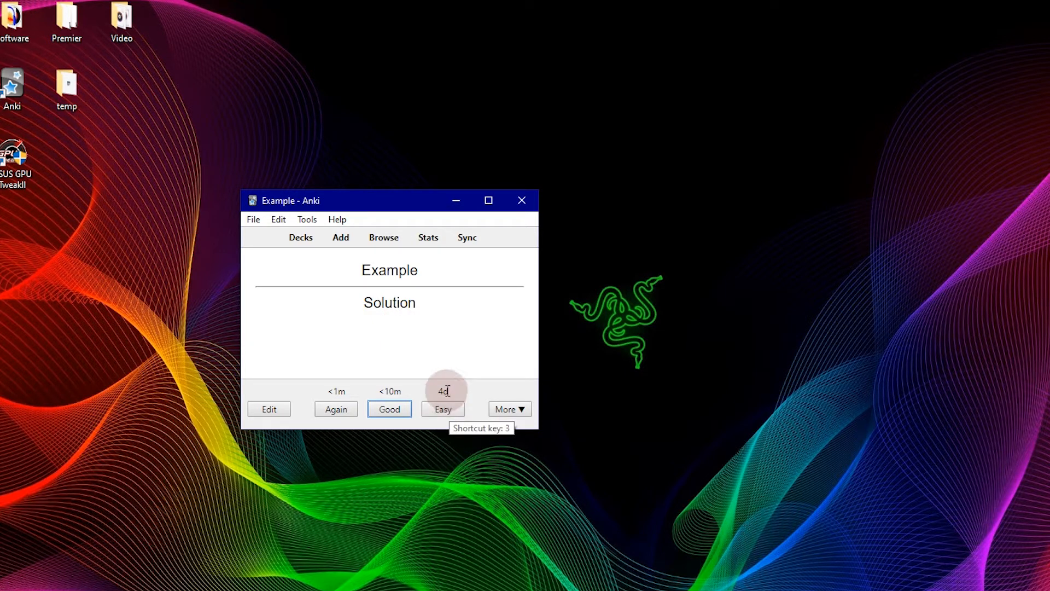
pyautogui.click(395, 414)
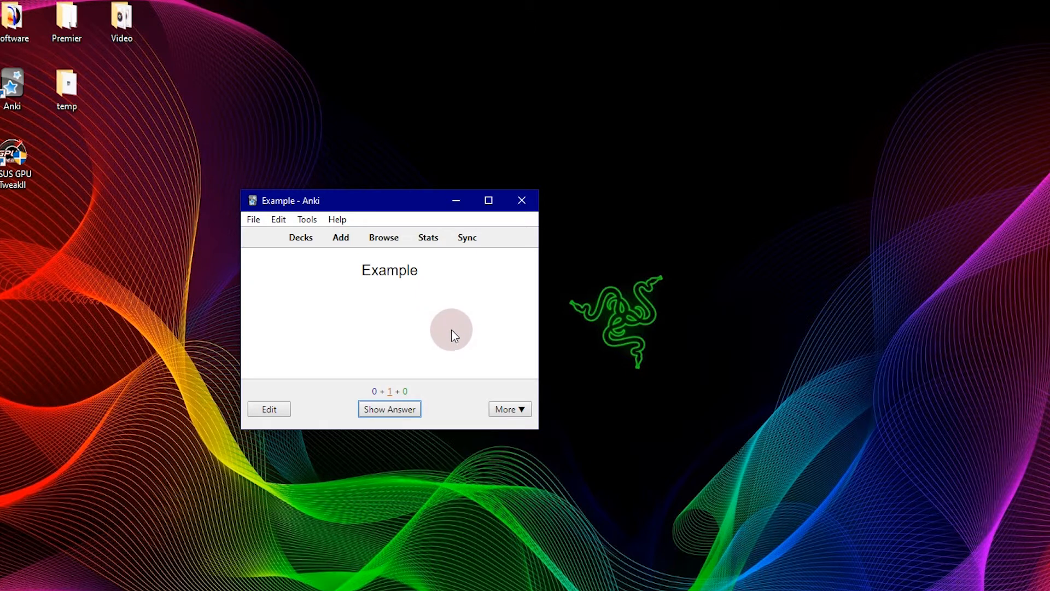
pyautogui.click(407, 410)
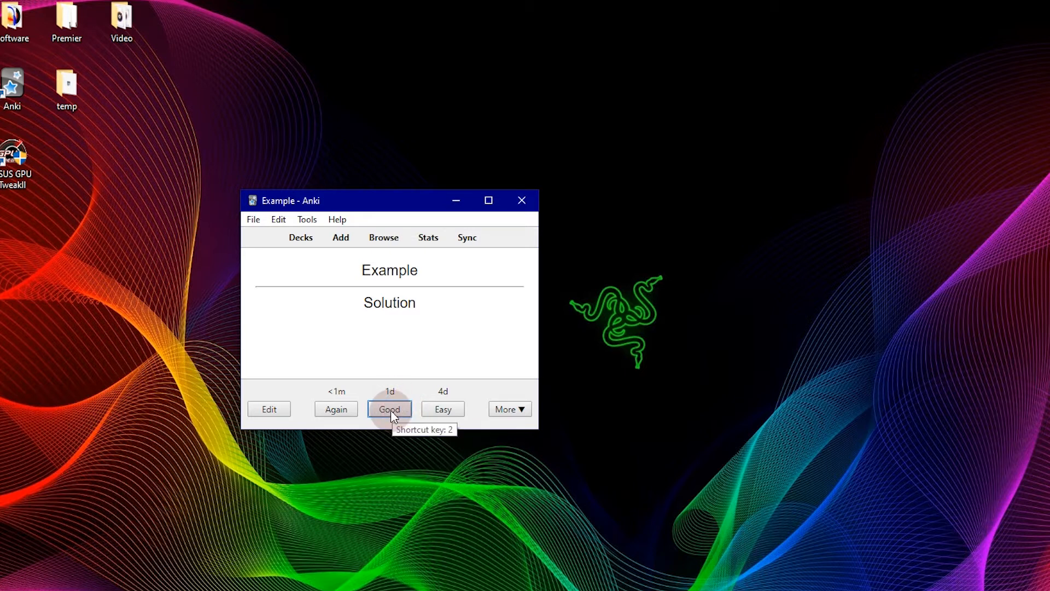
pyautogui.click(396, 414)
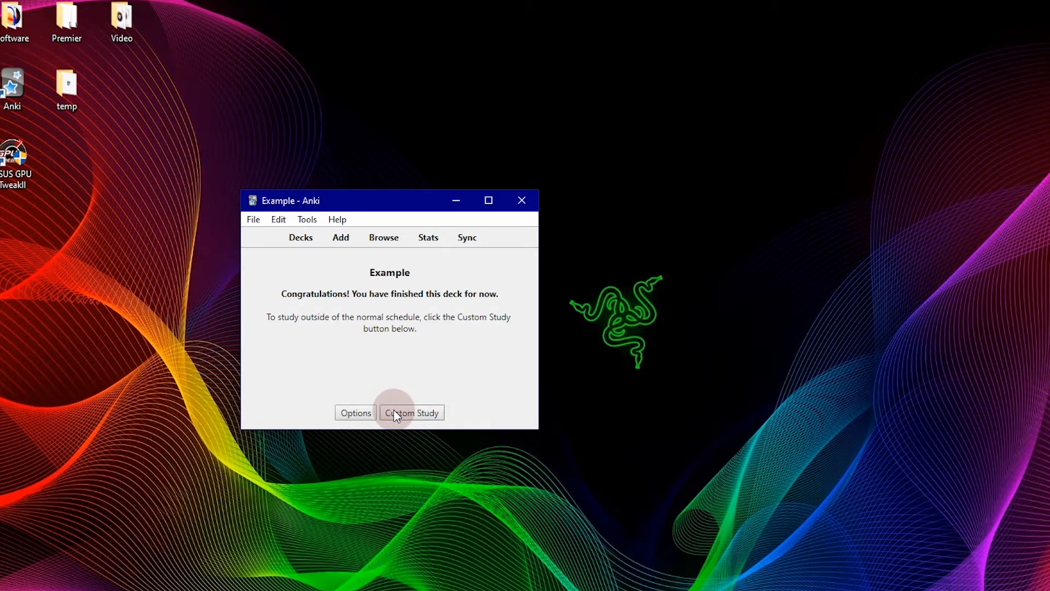
pyautogui.click(305, 240)
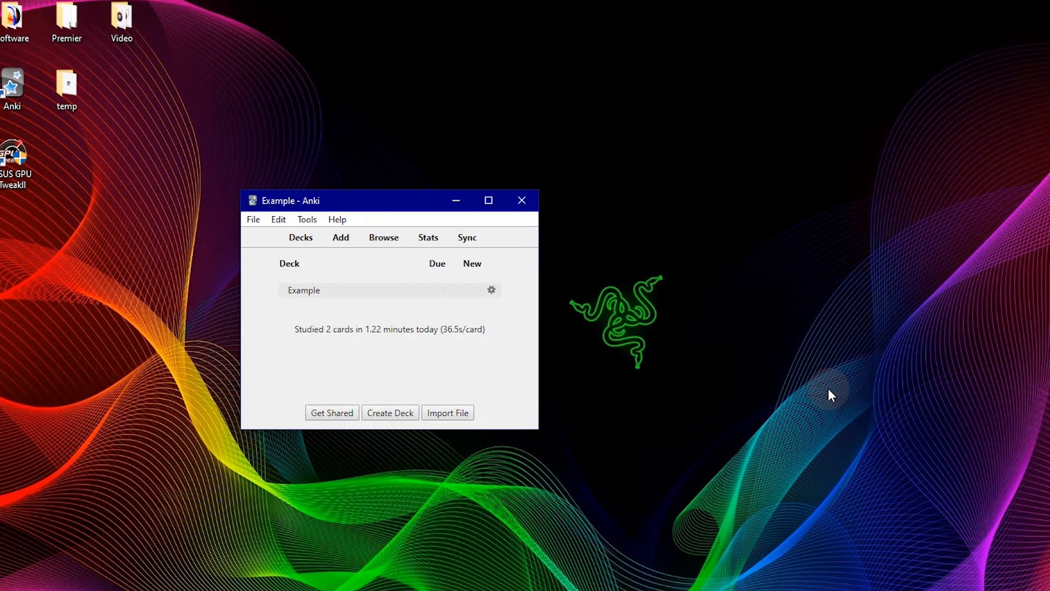
# Start a new card and create a deck named Example2 as the deck it goes into.
pyautogui.click(346, 242)
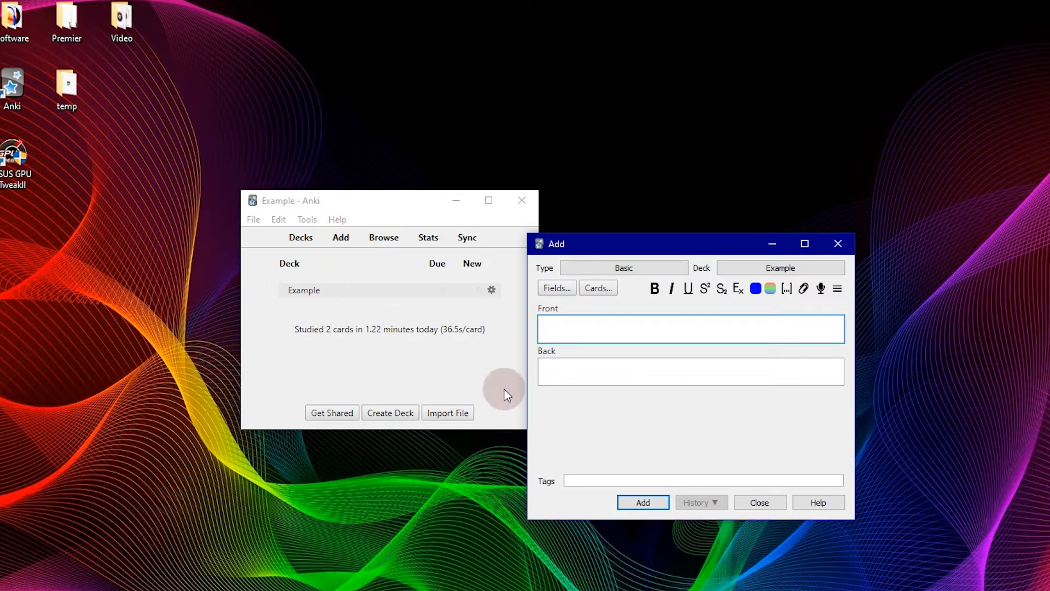
pyautogui.click(749, 268)
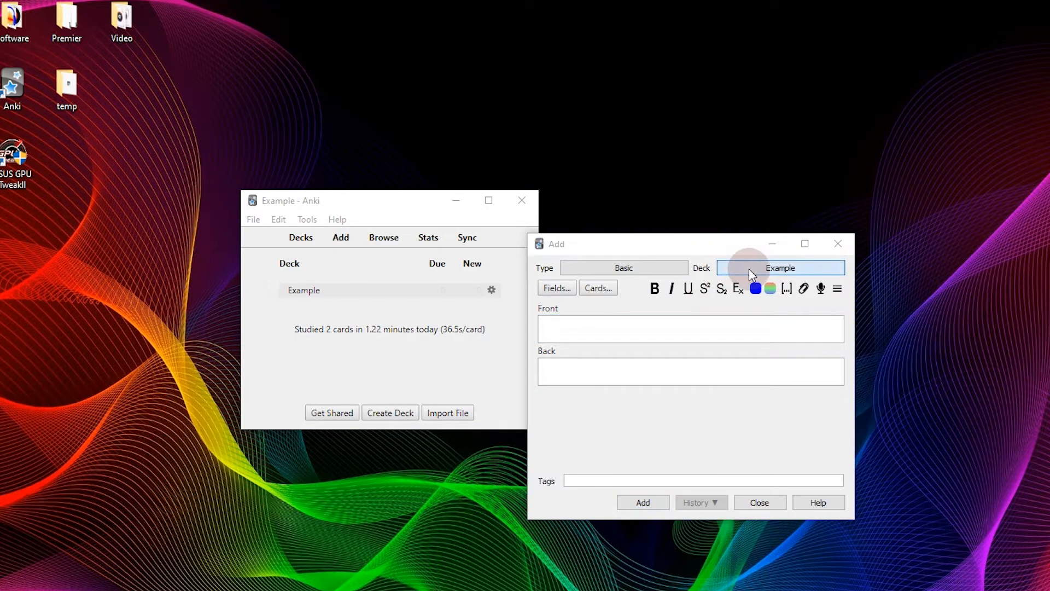
pyautogui.click(678, 393)
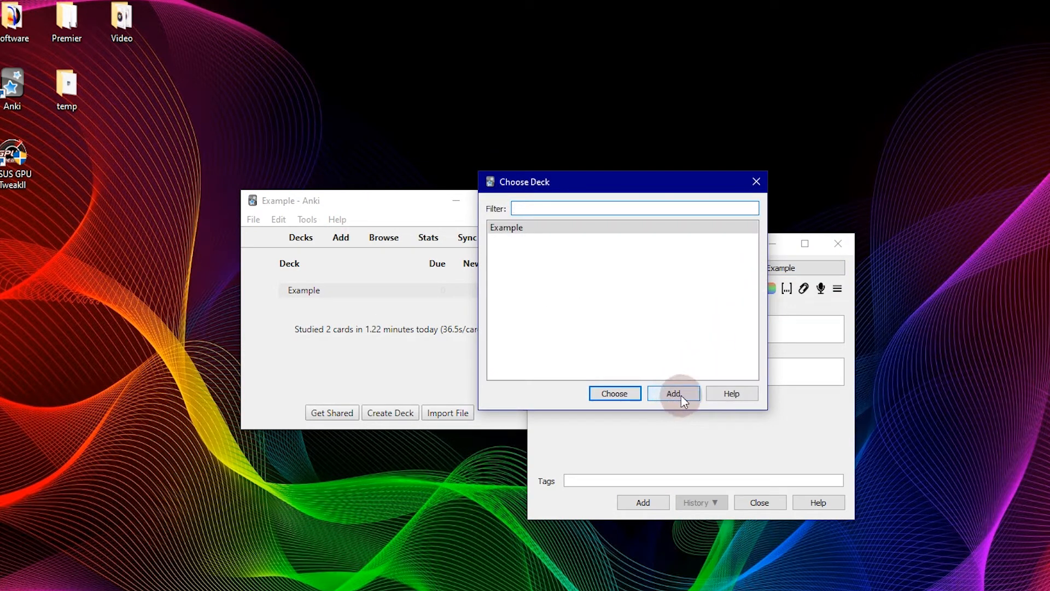
pyautogui.click(681, 395)
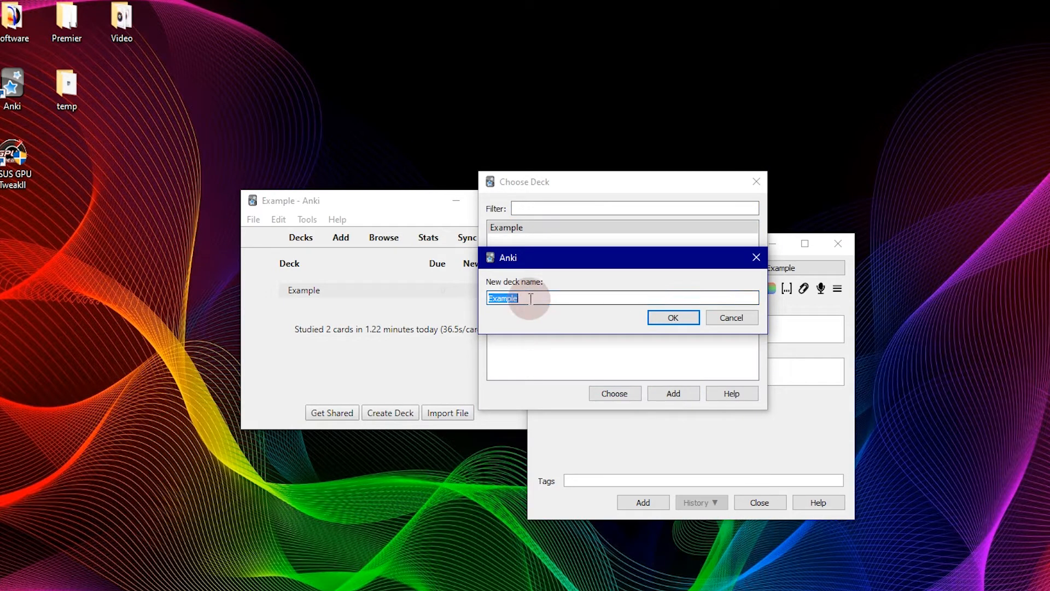
pyautogui.click(531, 298)
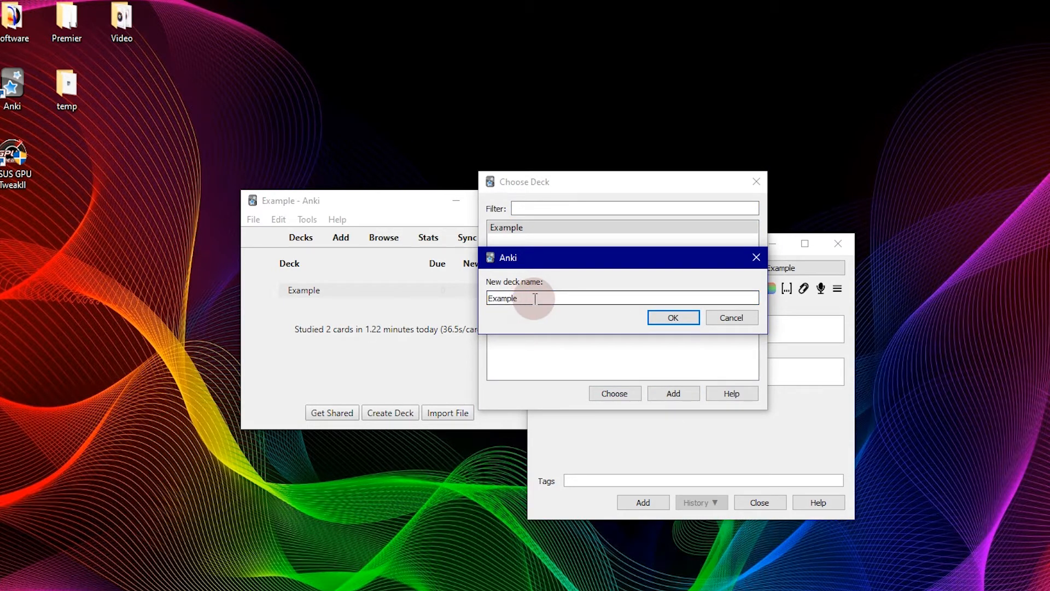
pyautogui.write('2')
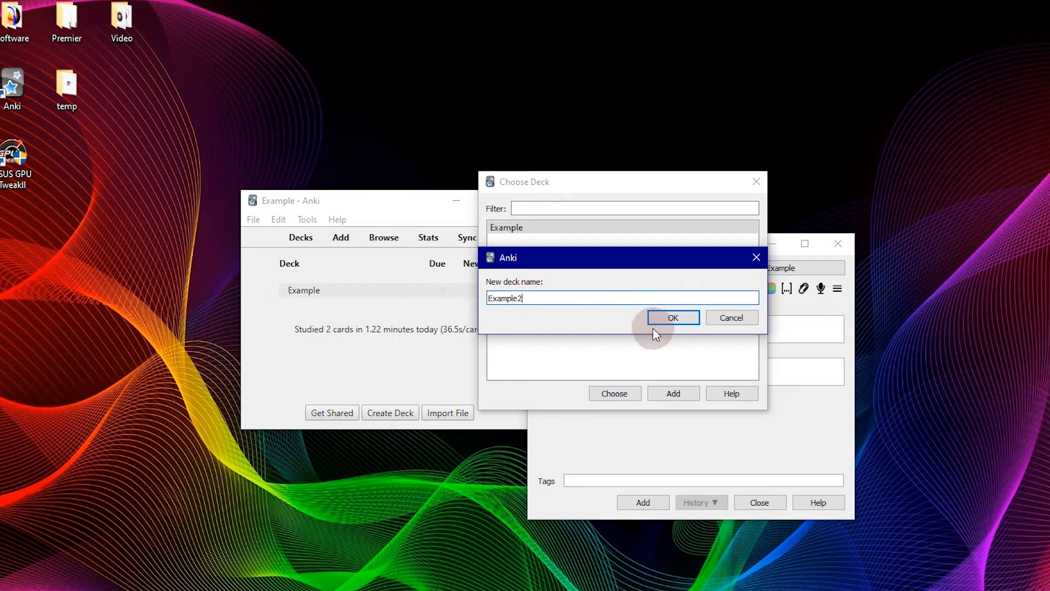
pyautogui.click(673, 318)
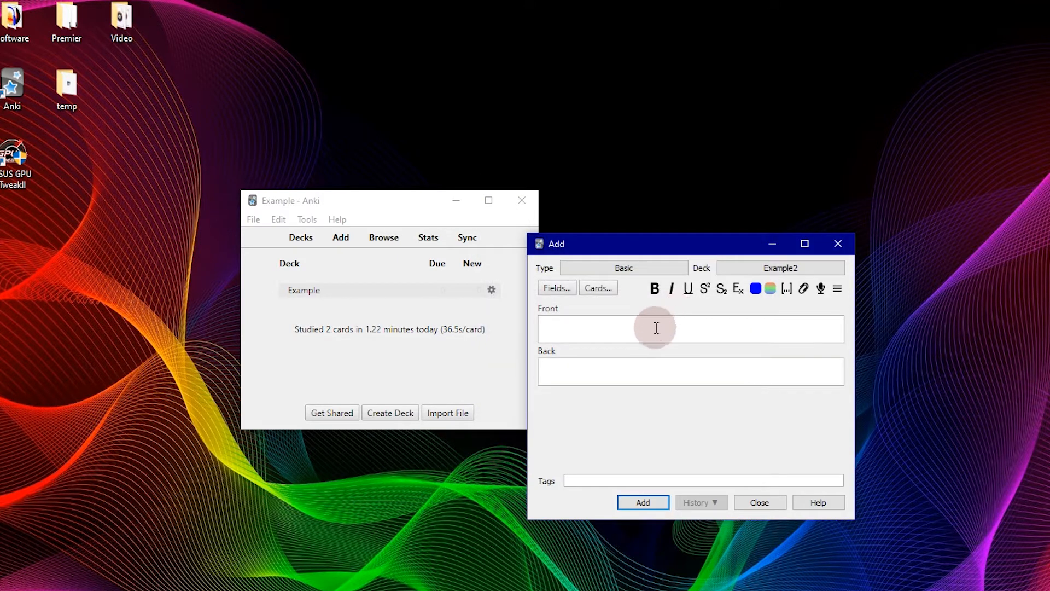
# Add a Basic card to the Example2 deck with "Example 2" on the front and "Solution2" on the back, then close the card editor.
pyautogui.click(642, 336)
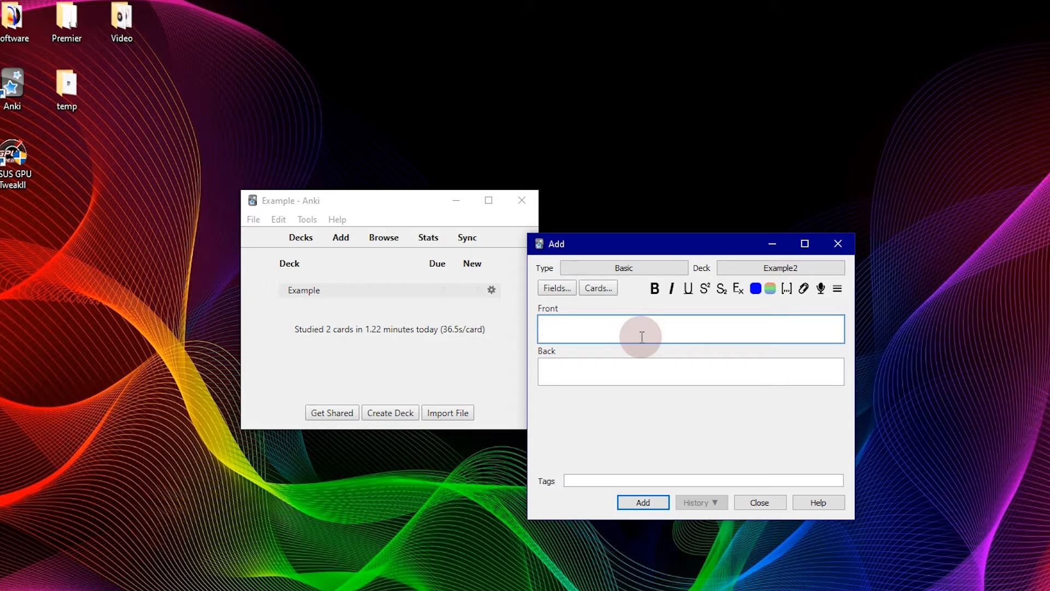
pyautogui.write('Example 2')
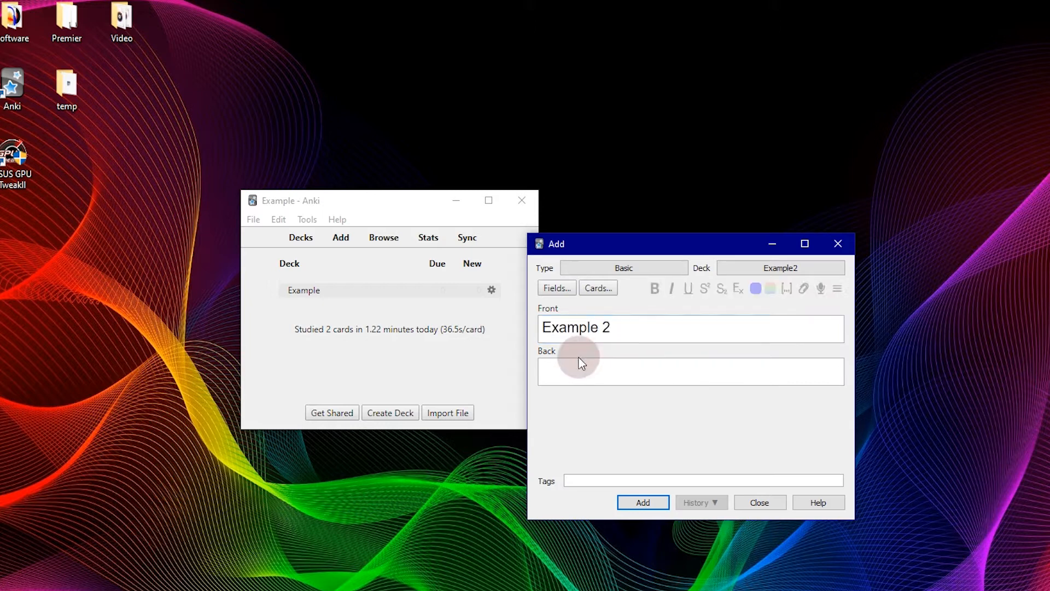
pyautogui.click(577, 360)
pyautogui.write('Solutio')
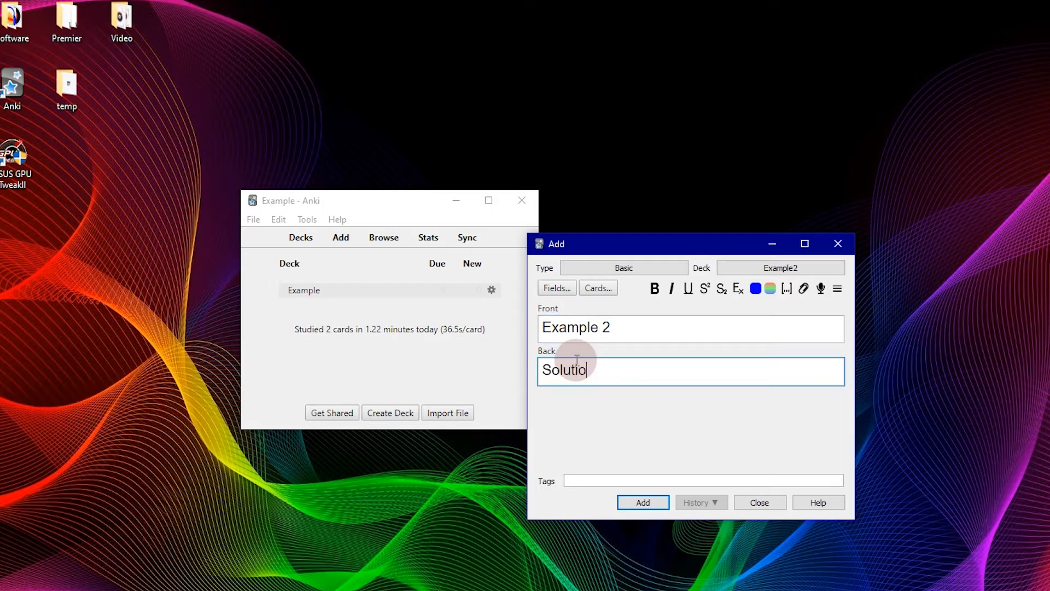
pyautogui.write('n2')
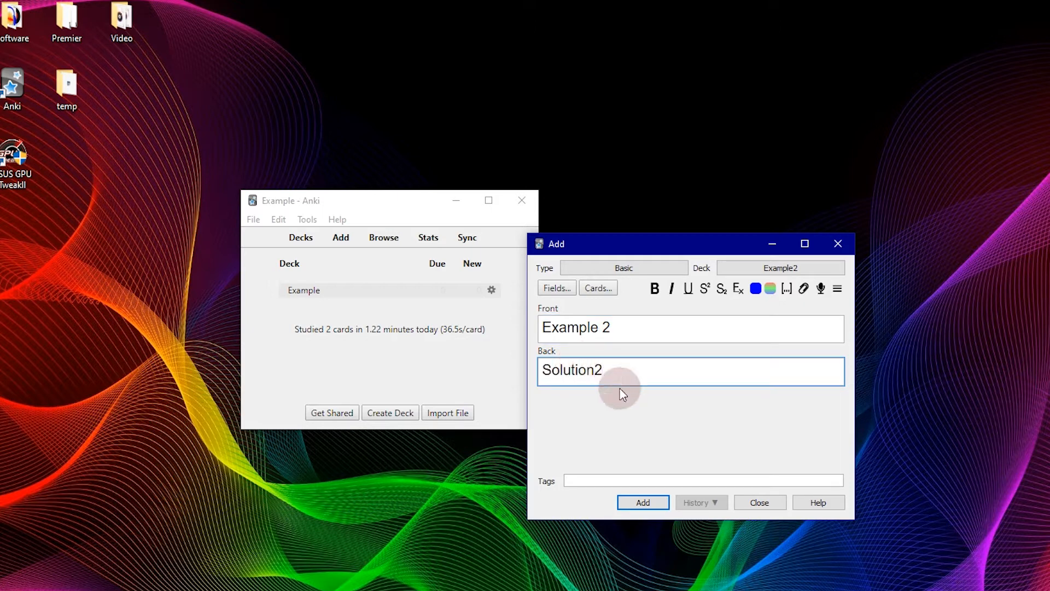
pyautogui.click(649, 503)
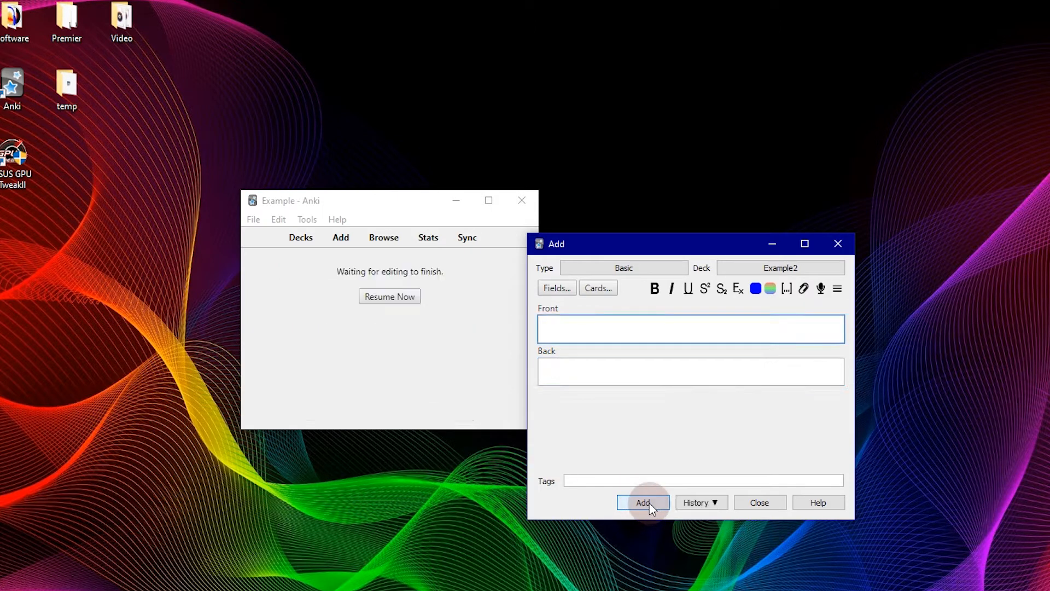
pyautogui.click(760, 503)
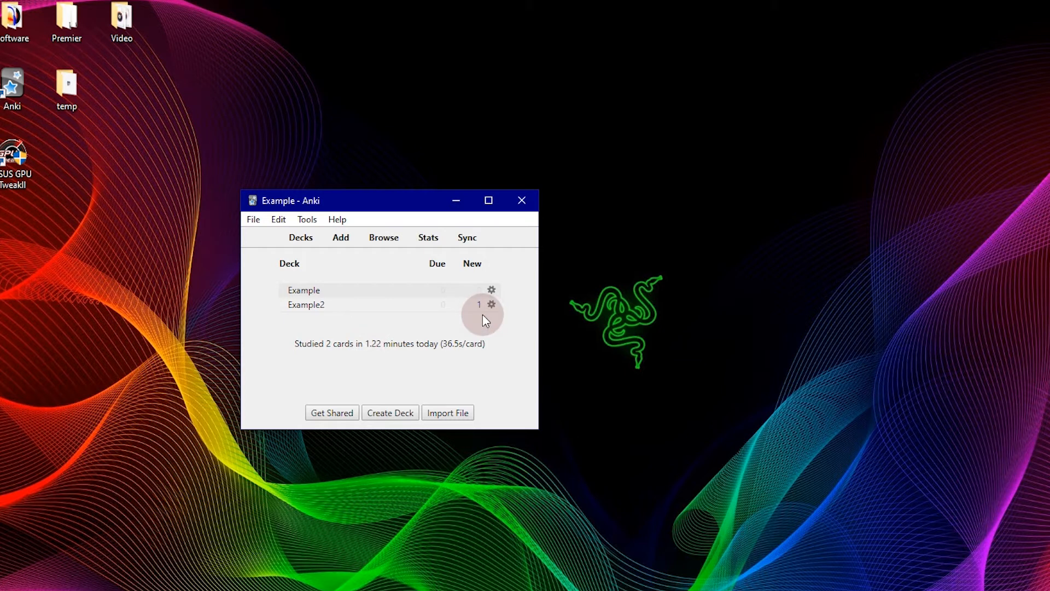
# Study the Example2 deck, revealing the card's answer and rating it Easy.
pyautogui.click(319, 307)
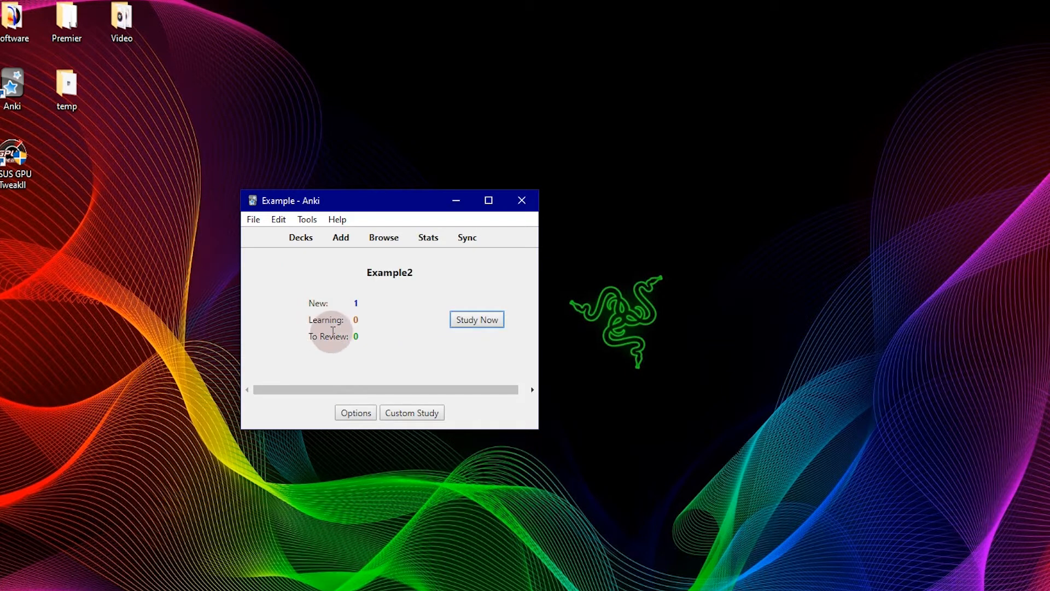
pyautogui.click(482, 322)
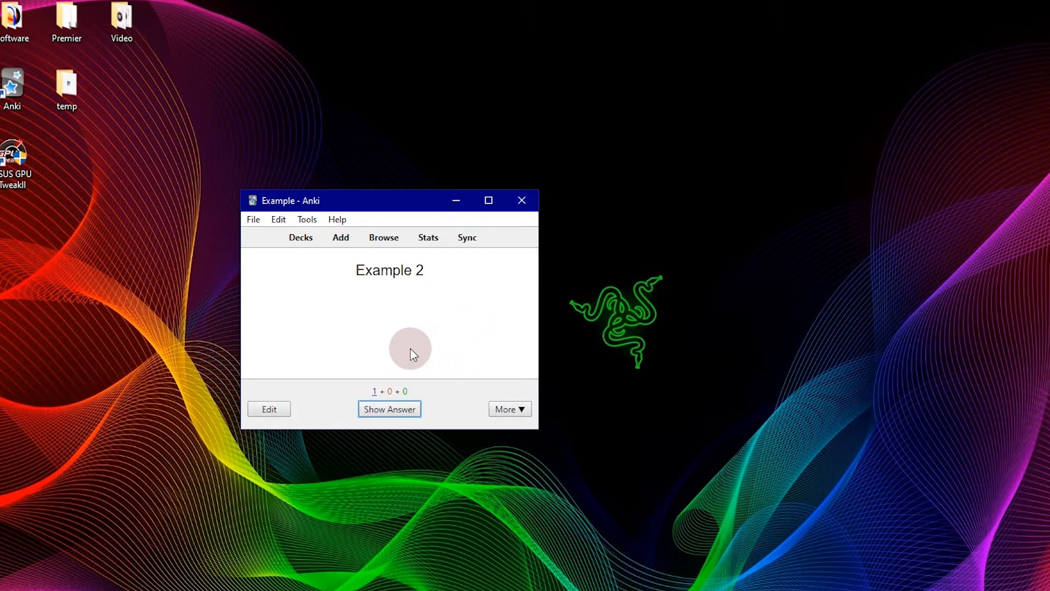
pyautogui.click(400, 409)
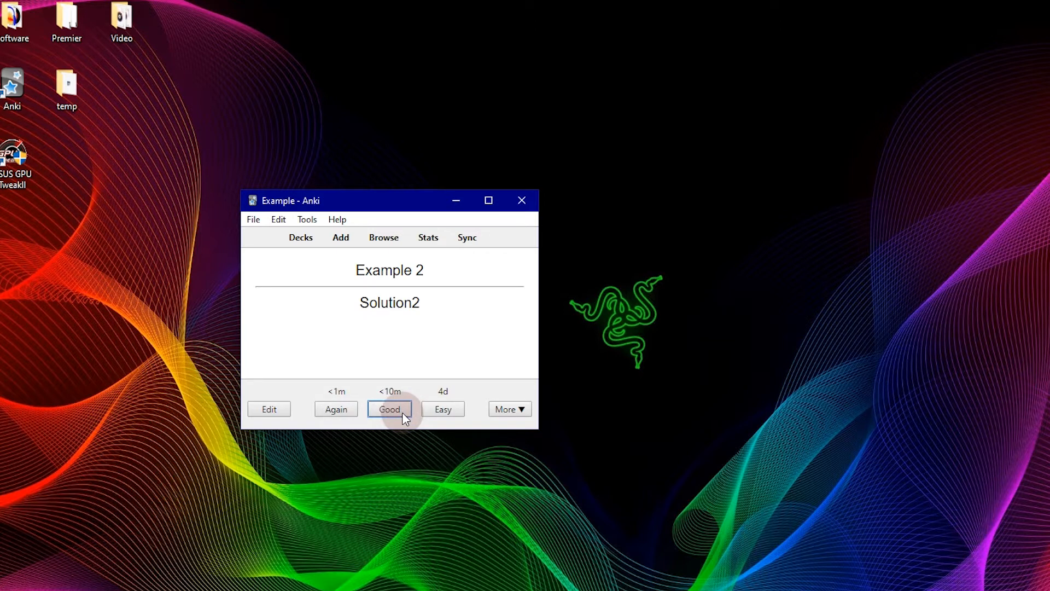
pyautogui.click(443, 409)
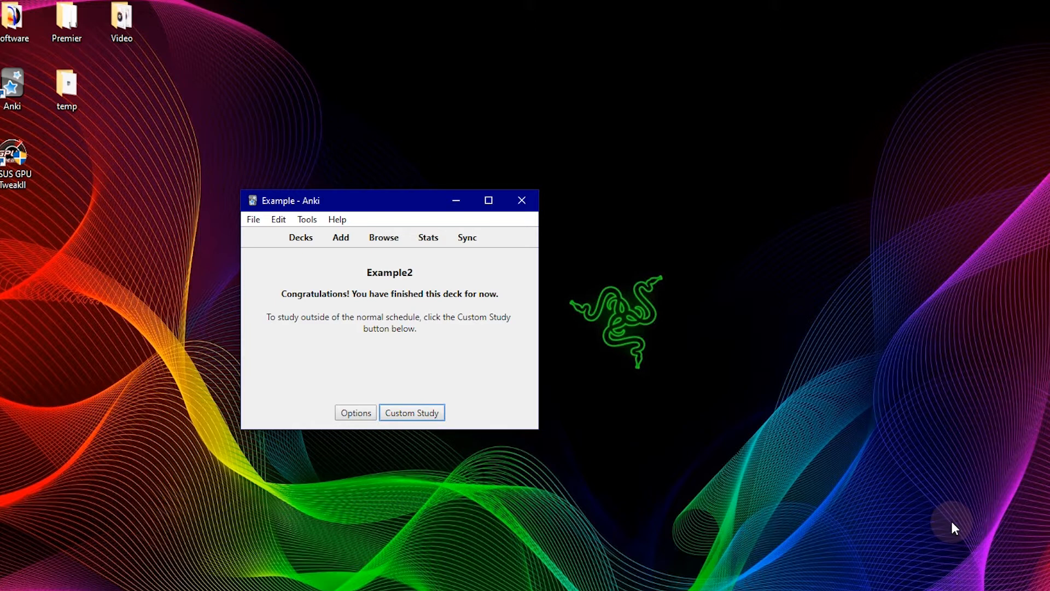
# Create a custom study session for Example2 by card state or tag, using all cards in random order without rescheduling and no tag restrictions.
pyautogui.click(431, 413)
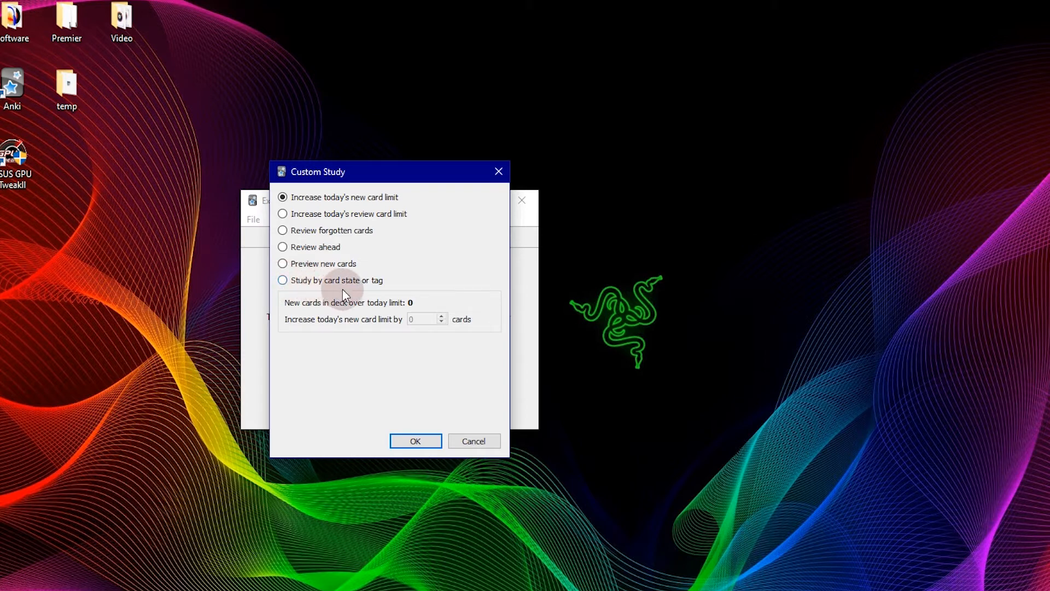
pyautogui.click(289, 282)
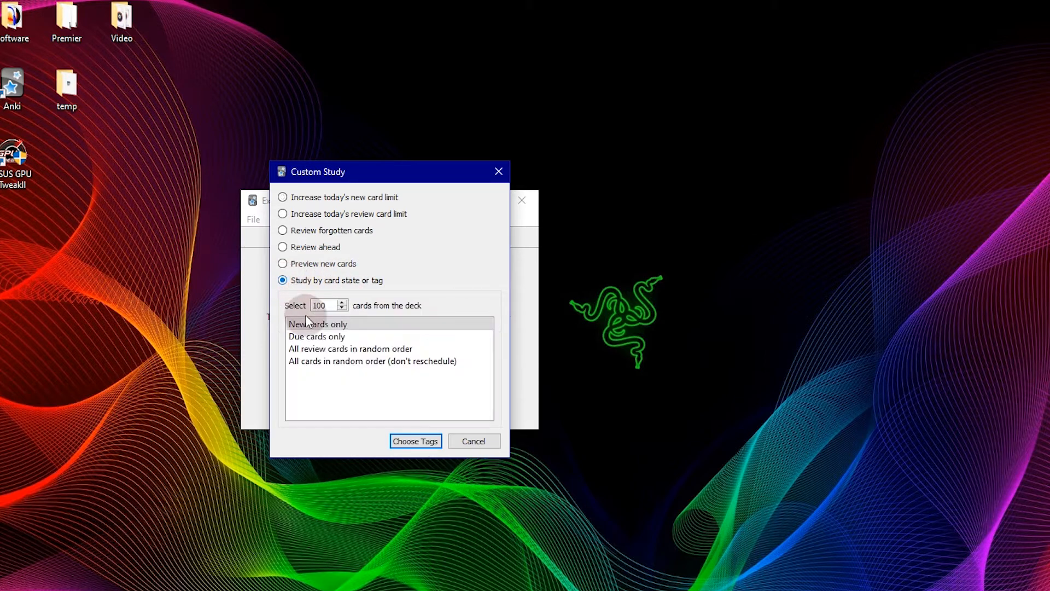
pyautogui.click(334, 362)
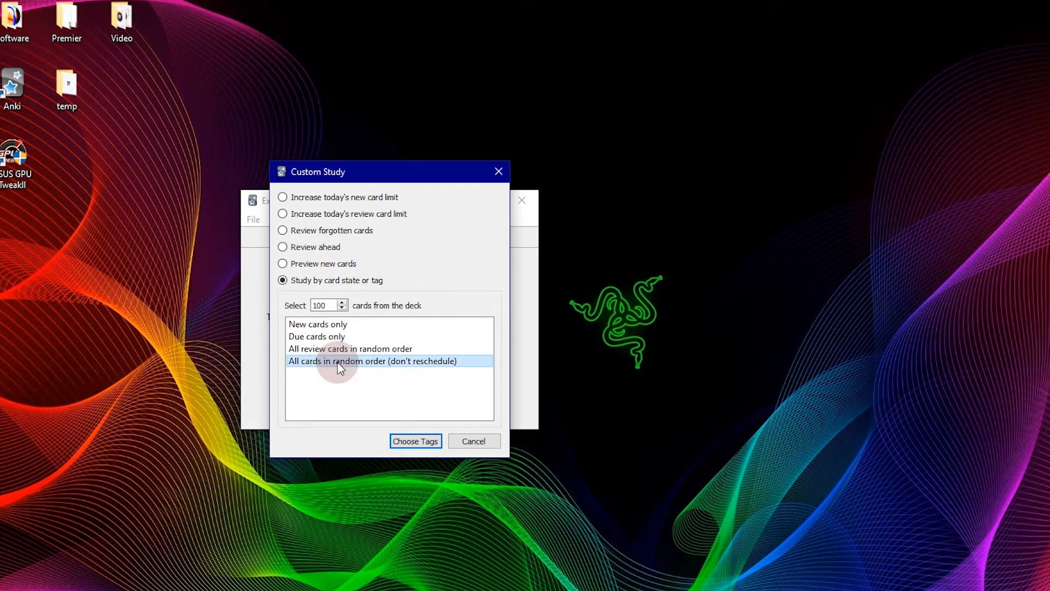
pyautogui.click(416, 442)
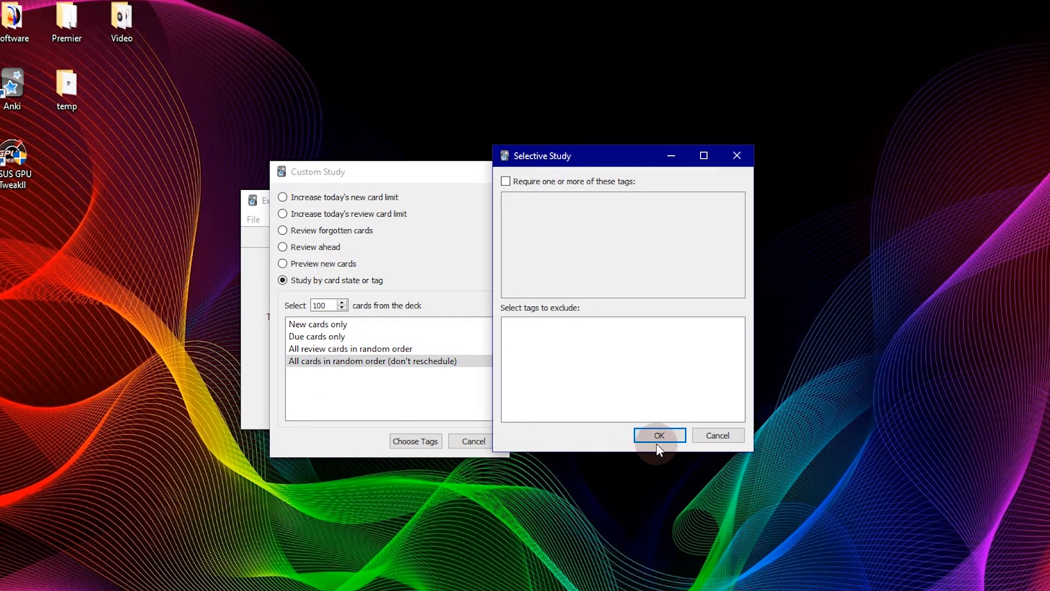
pyautogui.click(659, 436)
pyautogui.click(422, 339)
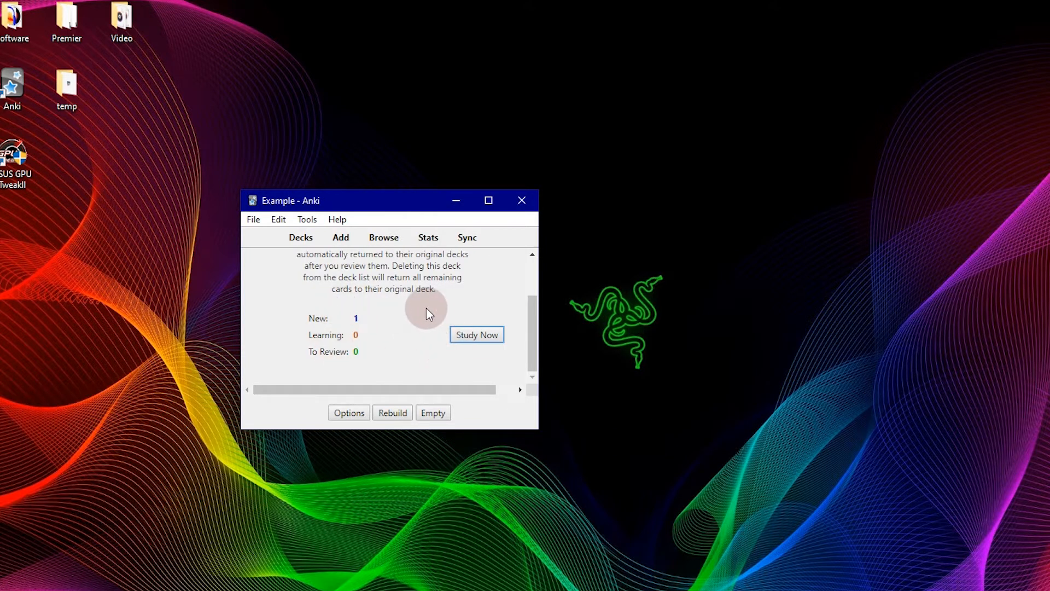
# Study the custom session's card, revealing its answer and rating it Good, then rebuild the session deck.
pyautogui.click(474, 336)
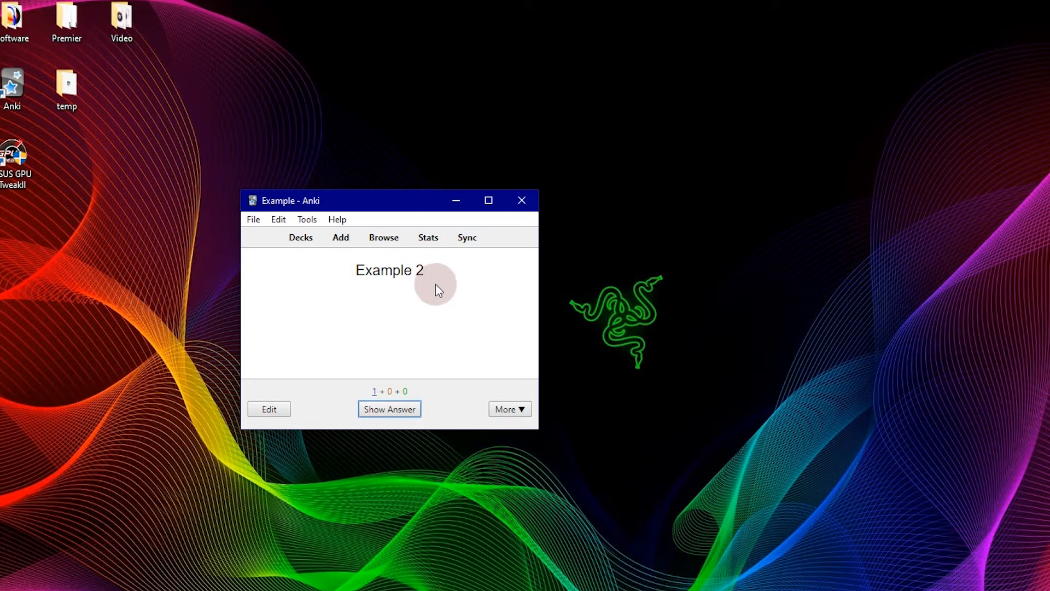
pyautogui.click(416, 407)
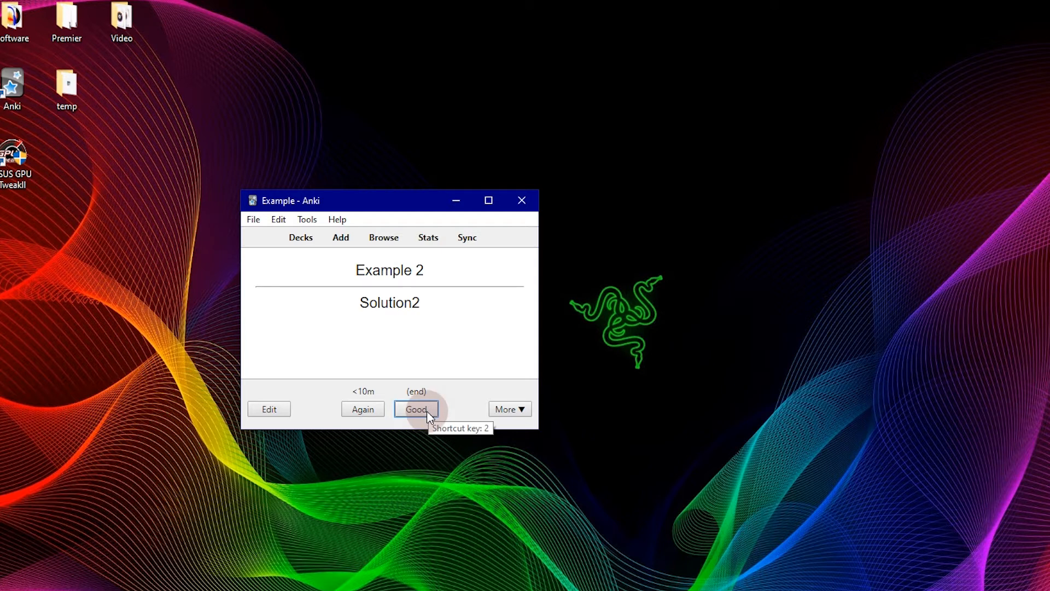
pyautogui.click(427, 411)
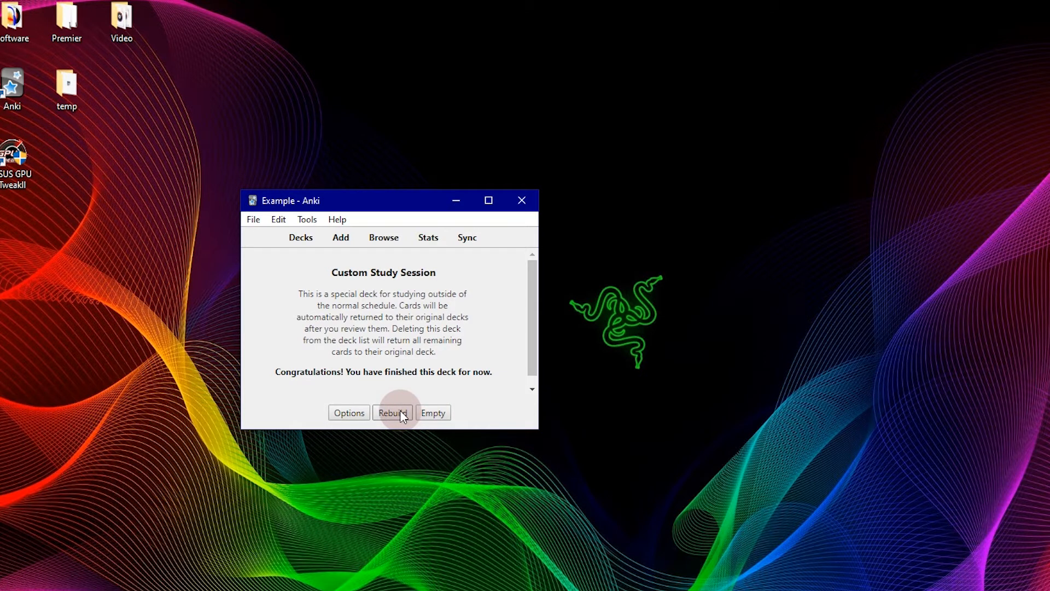
pyautogui.click(403, 415)
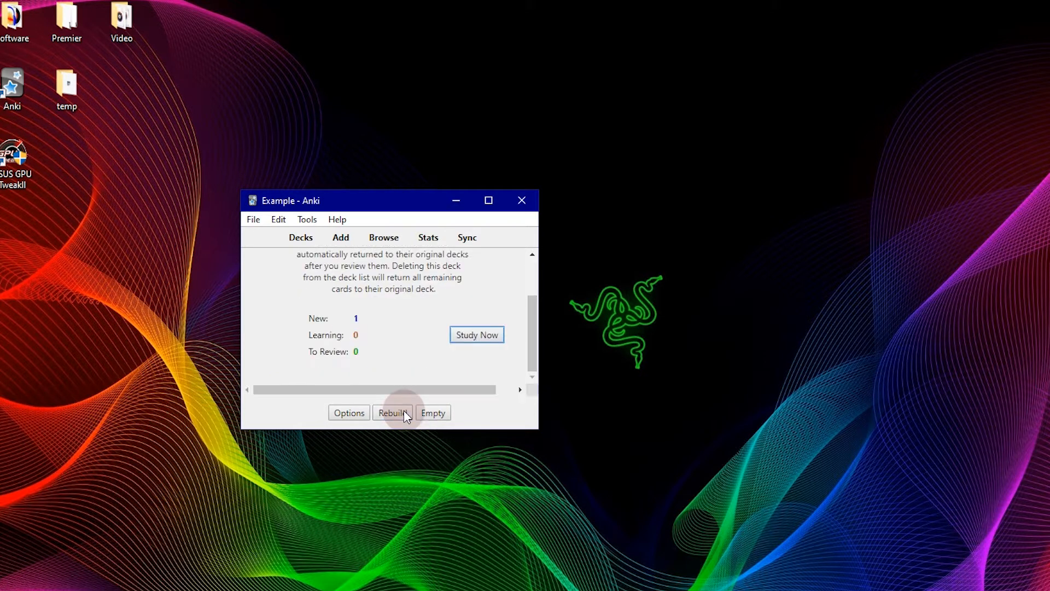
# Empty the Custom Study Session deck and delete it from the deck list.
pyautogui.click(432, 413)
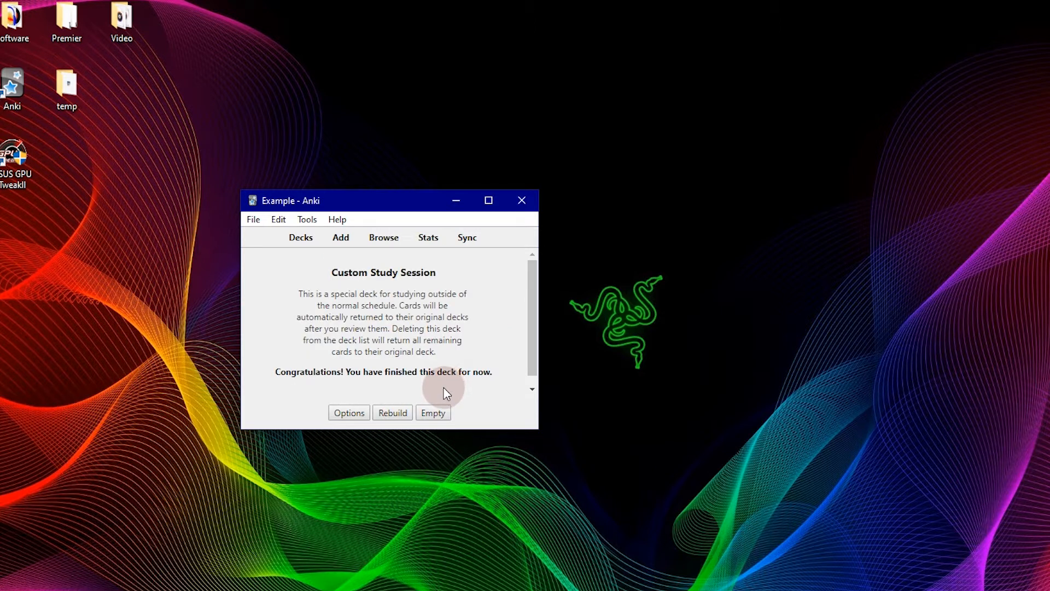
pyautogui.click(304, 238)
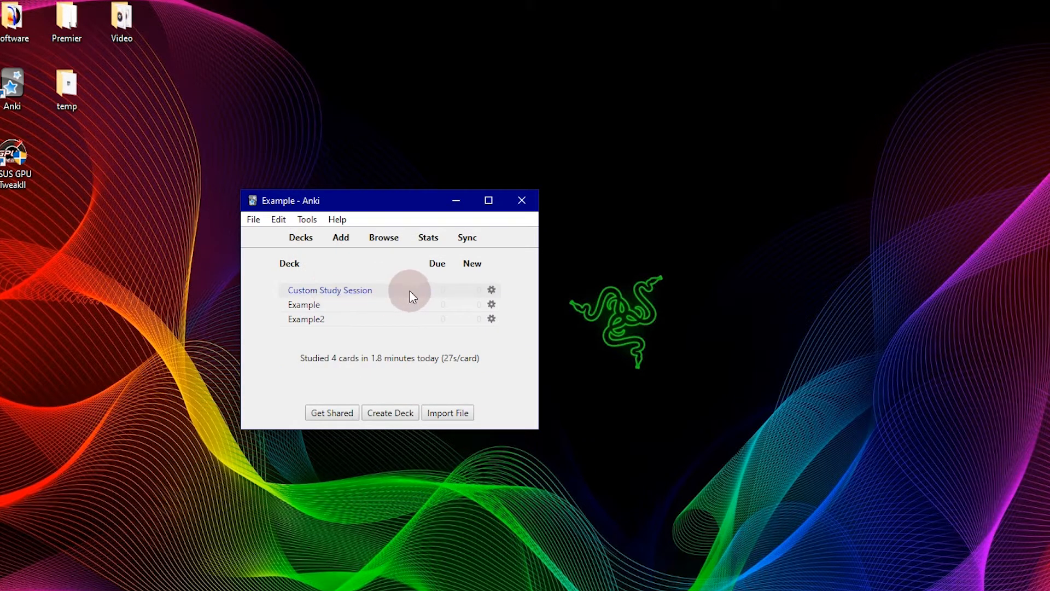
pyautogui.click(492, 290)
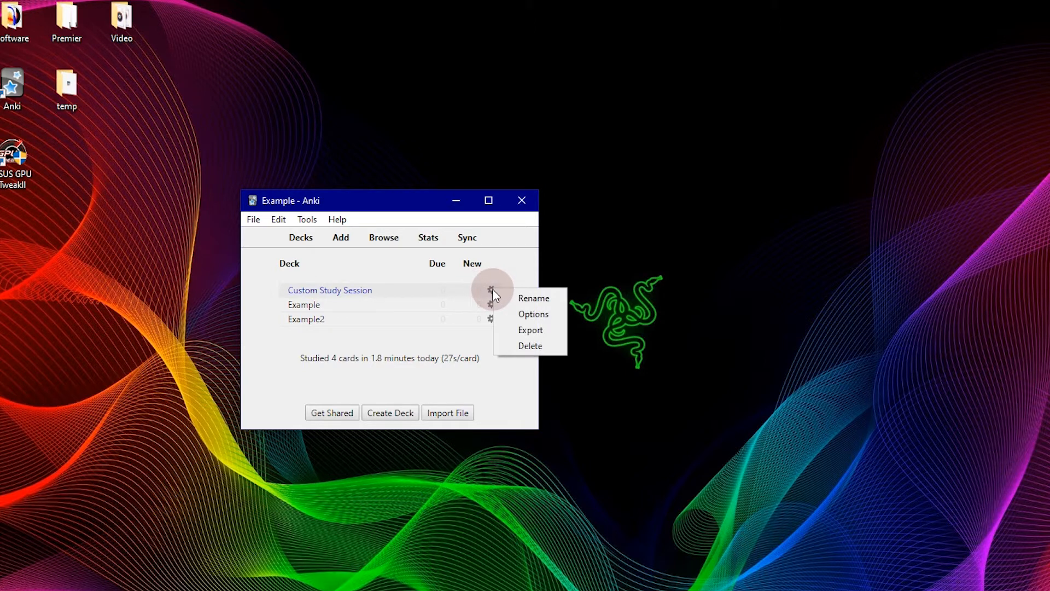
pyautogui.click(525, 345)
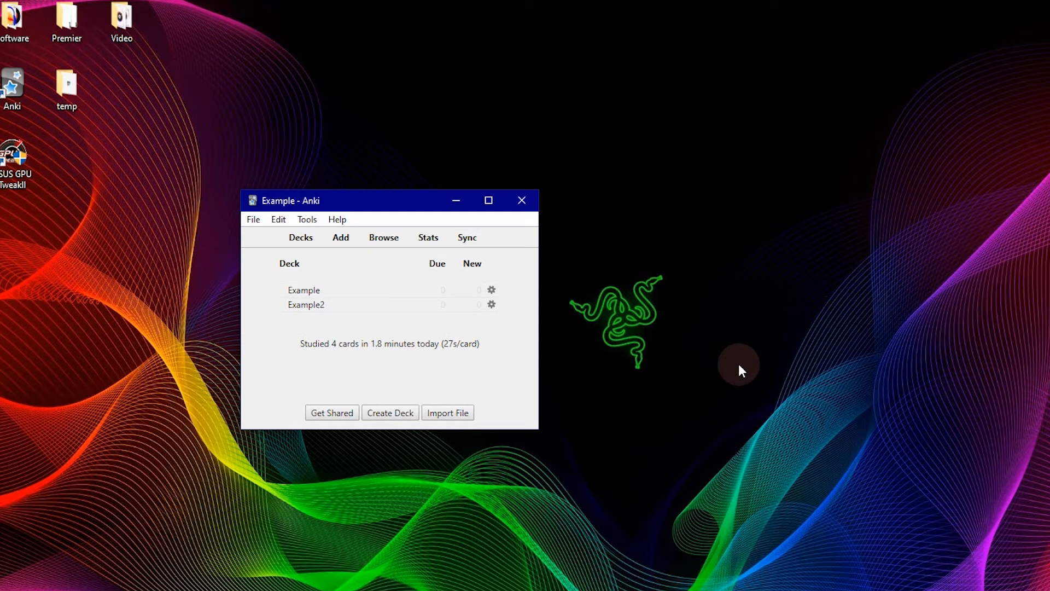
# Start installing an add-on and open the AnkiWeb page that lists the available add-ons.
pyautogui.click(306, 220)
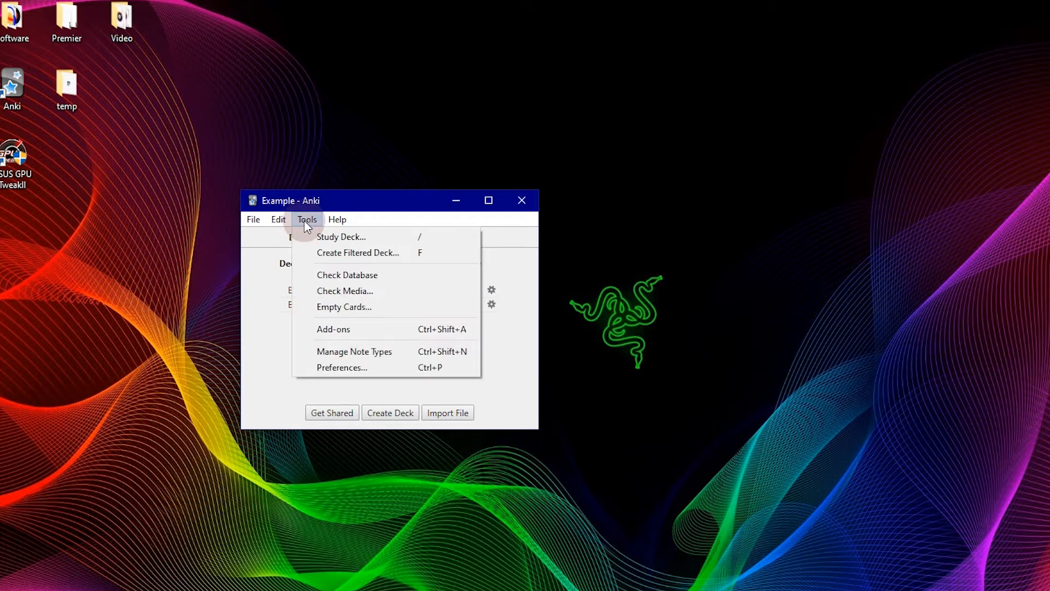
pyautogui.click(345, 327)
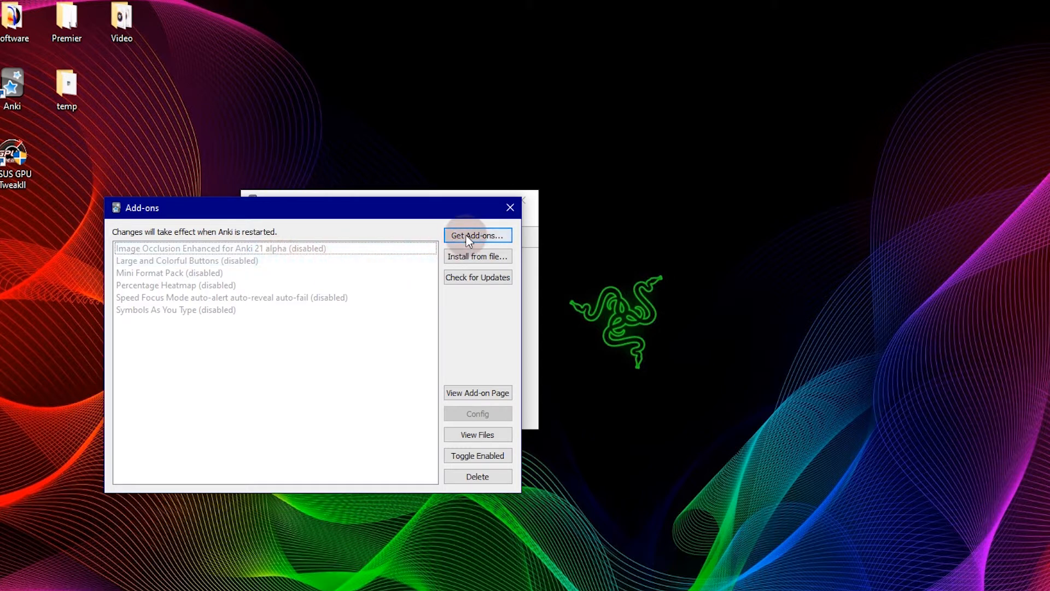
pyautogui.click(485, 238)
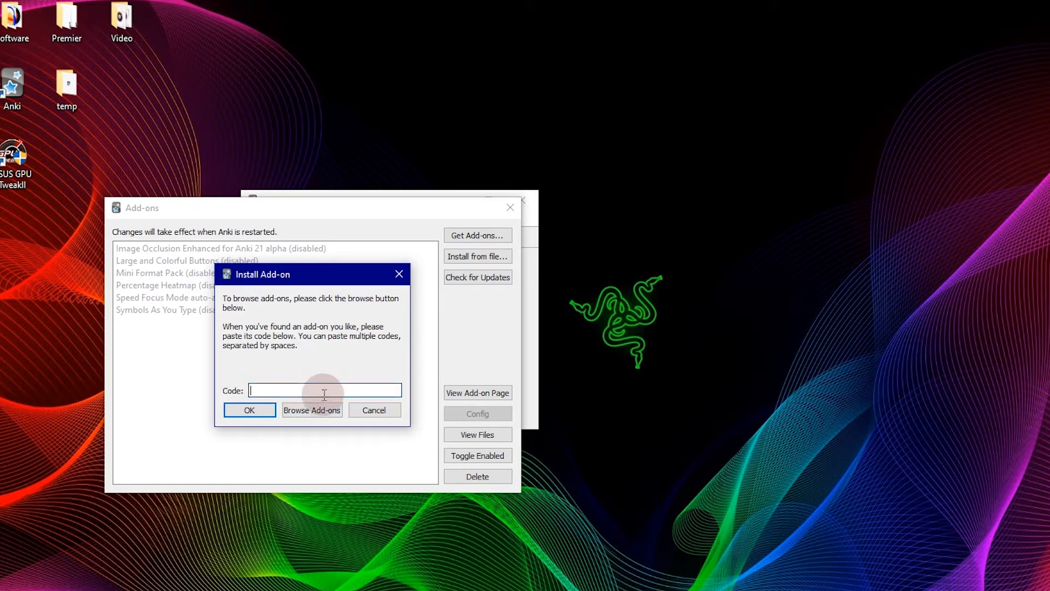
pyautogui.click(305, 392)
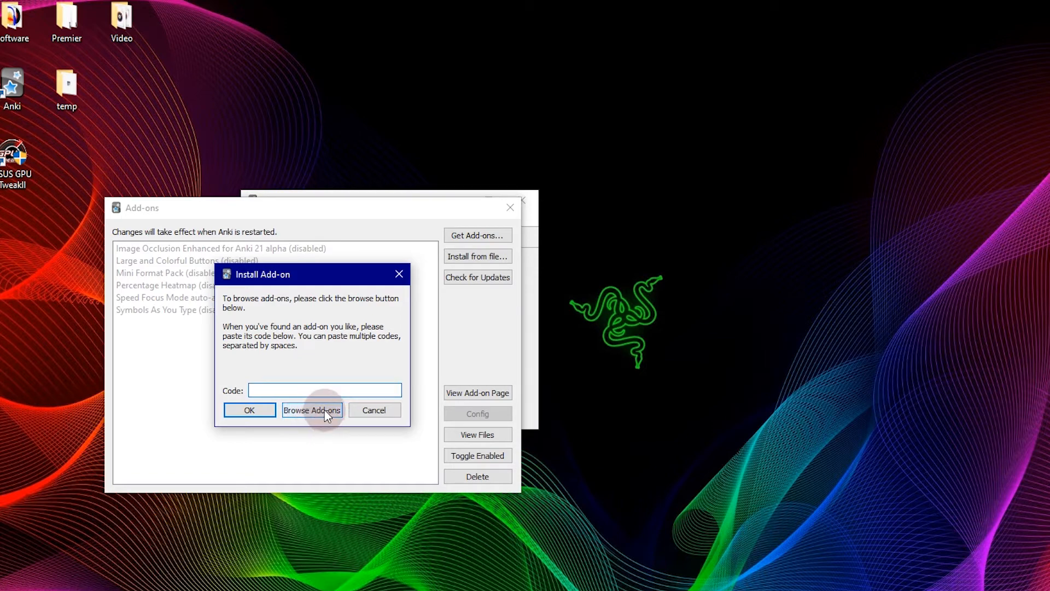
pyautogui.click(324, 409)
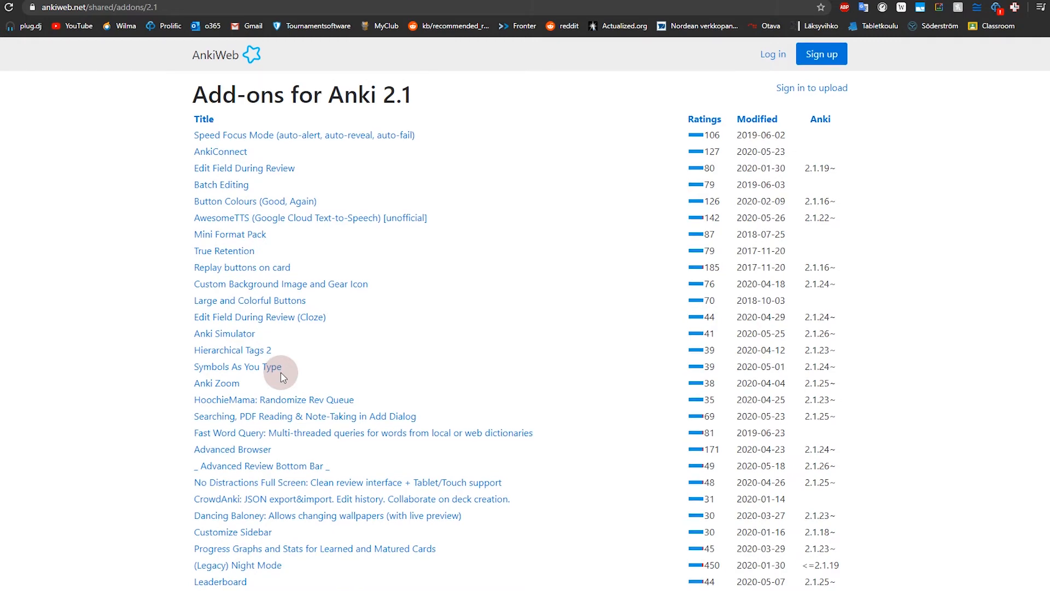
# Open the Image Occlusion Enhanced for Anki 2.1 (alpha) add-on page and copy its download code.
pyautogui.scroll(-2, 282, 374)
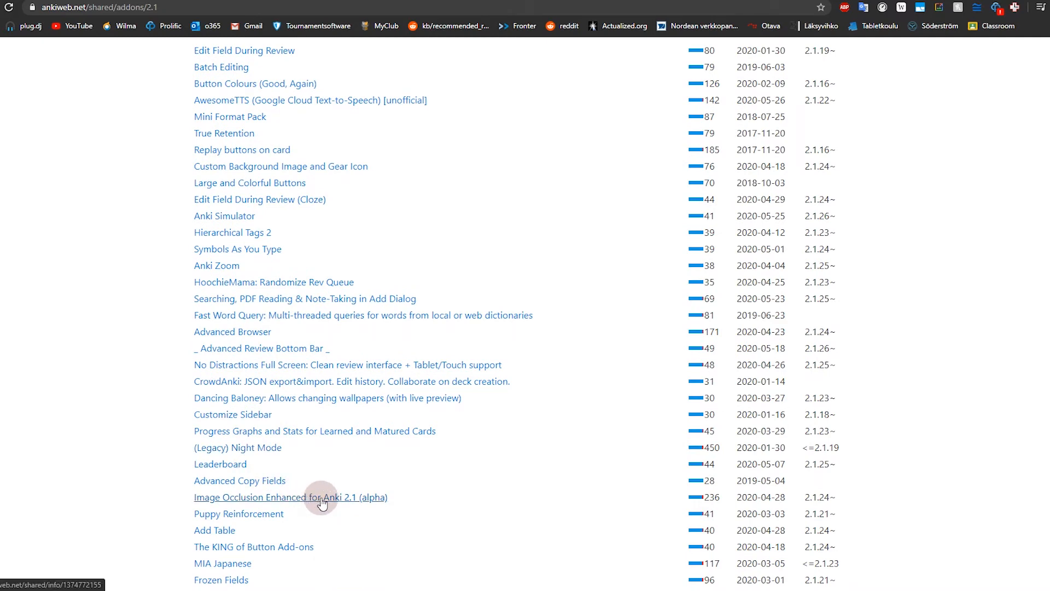
pyautogui.click(321, 502)
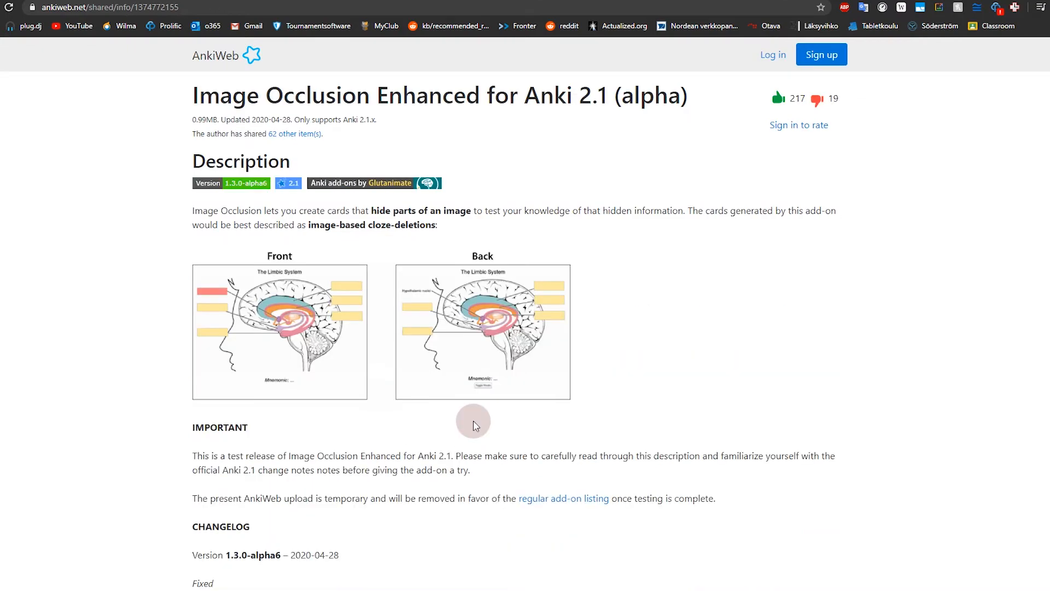
pyautogui.scroll(-15, 474, 426)
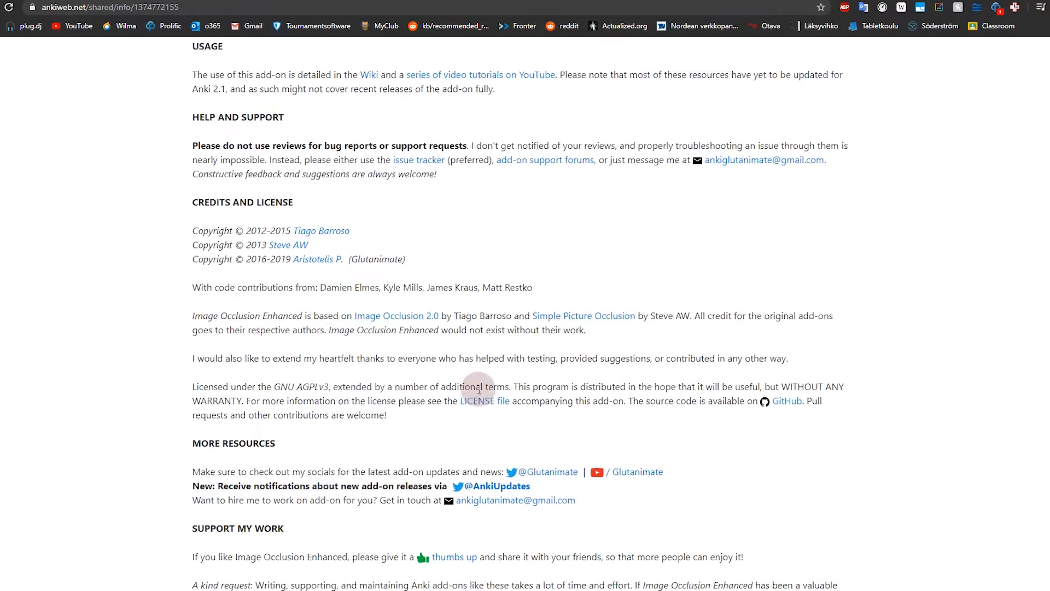
pyautogui.scroll(-8, 479, 389)
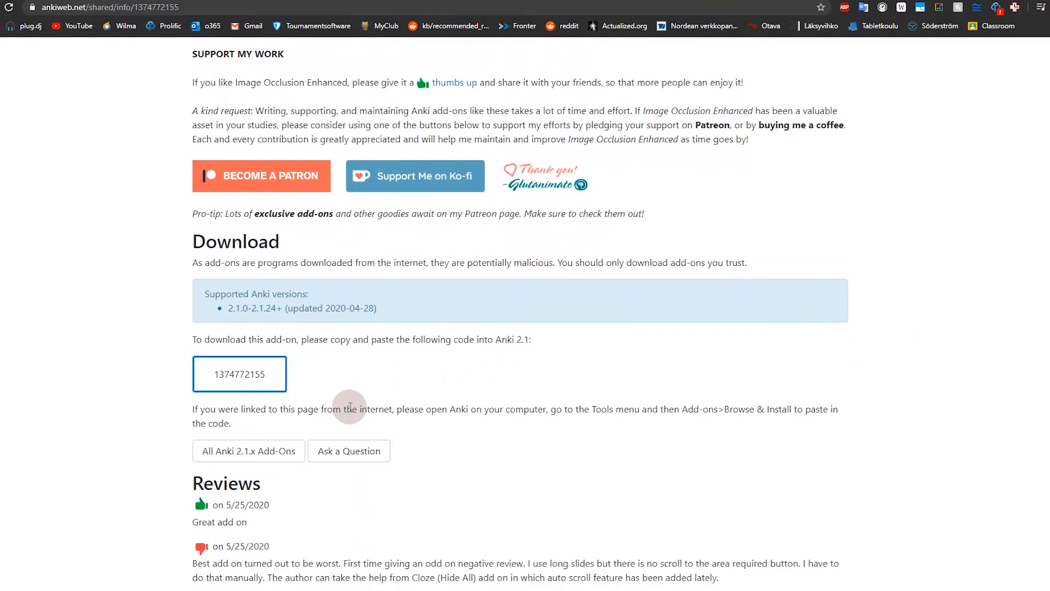
pyautogui.moveTo(274, 375); pyautogui.dragTo(212, 374)
pyautogui.hotkey('ctrl', 'c')
pyautogui.hotkey('ctrl', 'c')
pyautogui.click(813, 590)
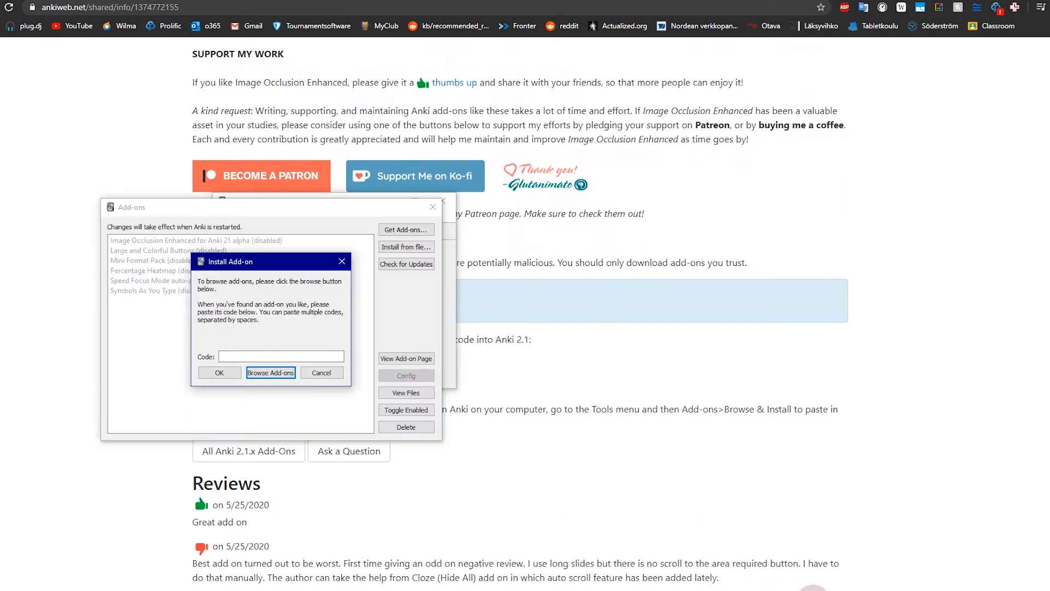
pyautogui.click(230, 356)
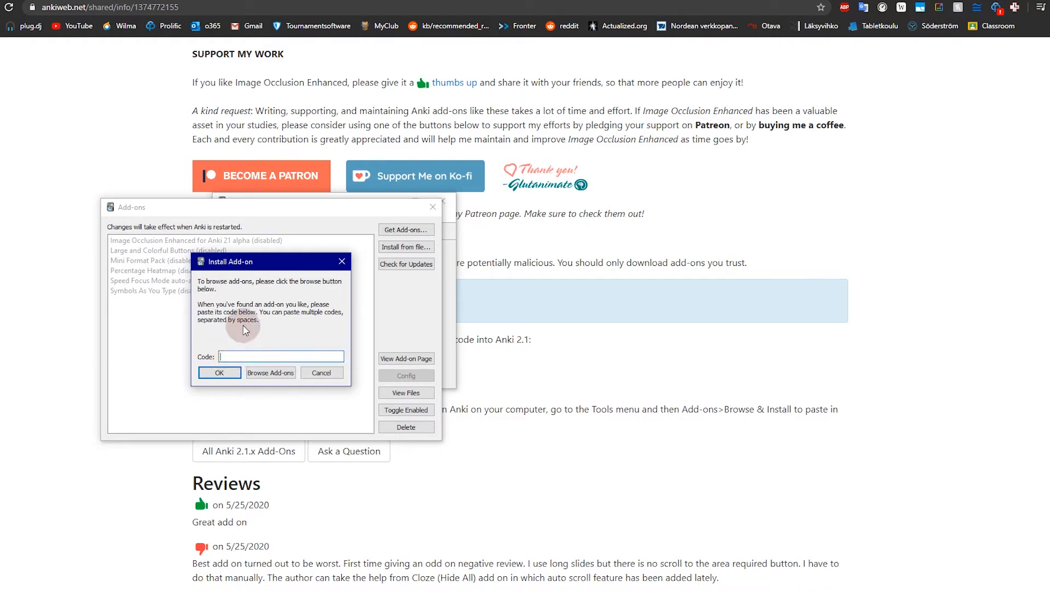
pyautogui.hotkey('ctrl', 'v')
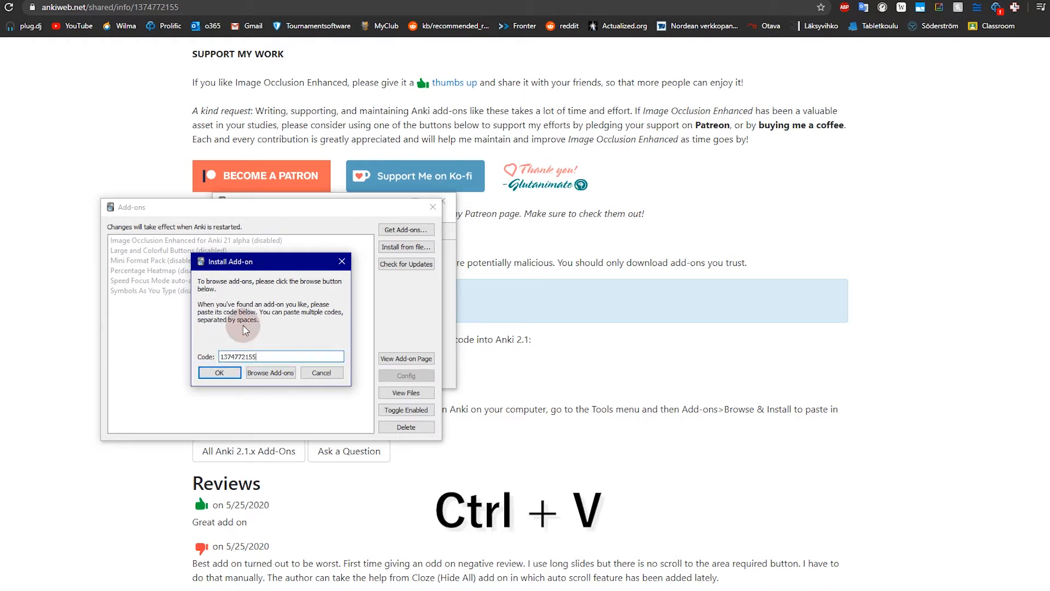
pyautogui.click(220, 373)
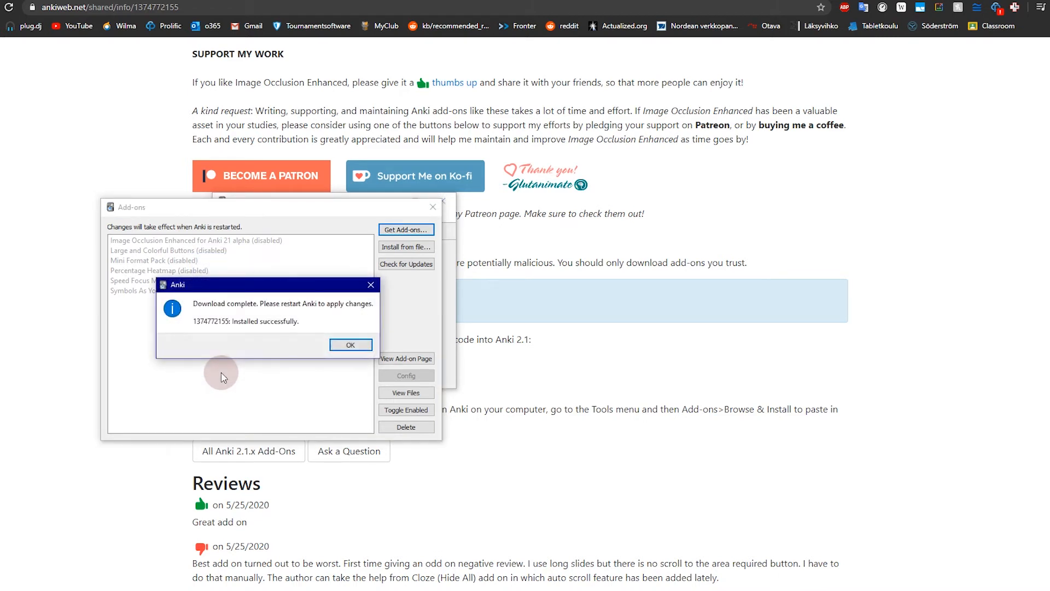
pyautogui.click(346, 346)
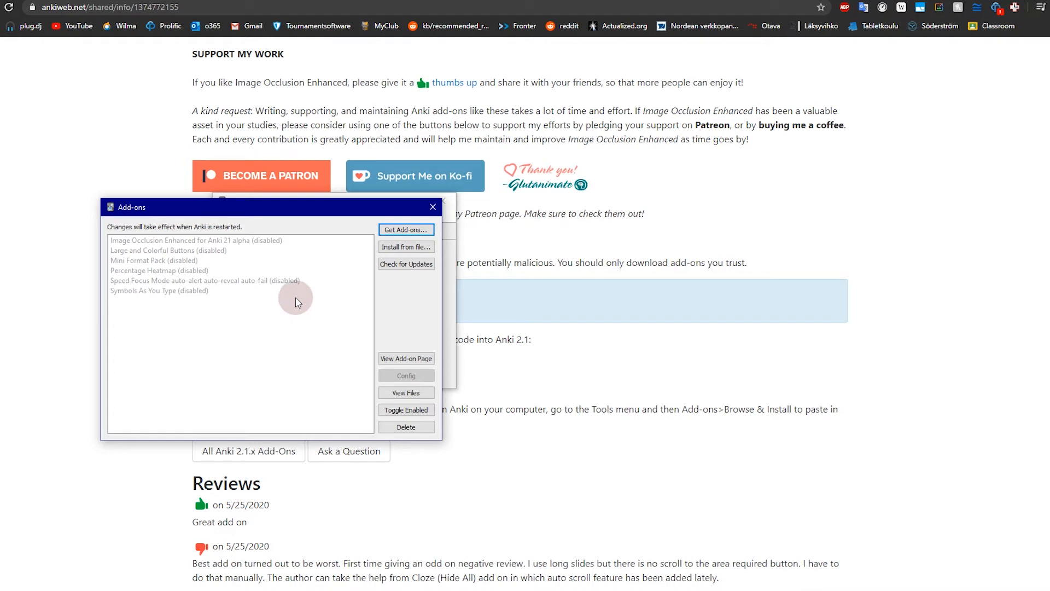
# Enable the Image Occlusion Enhanced add-on and open the Example profile in the restarted Anki.
pyautogui.click(266, 241)
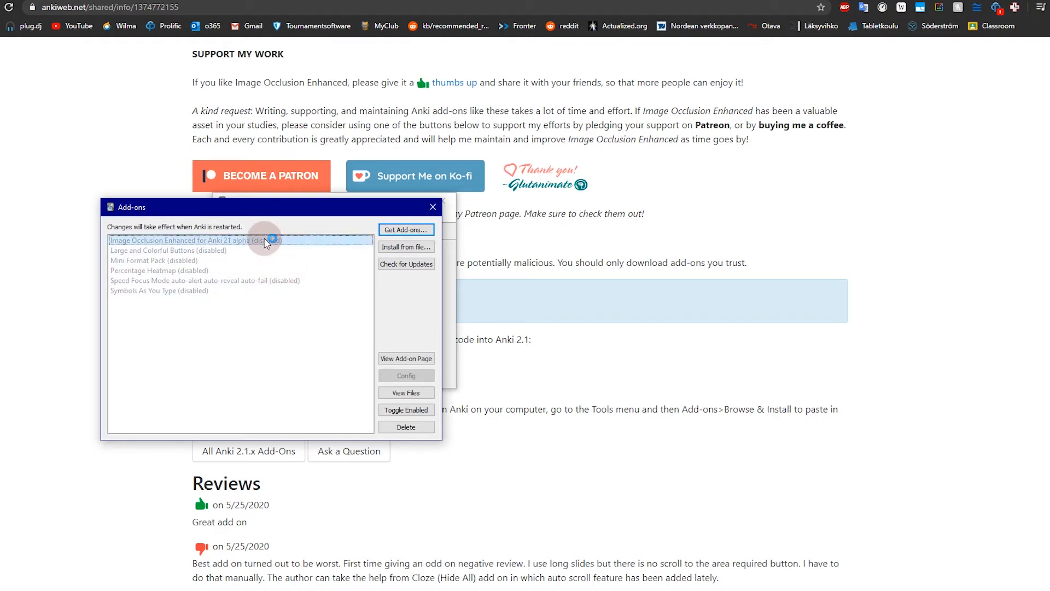
pyautogui.click(408, 411)
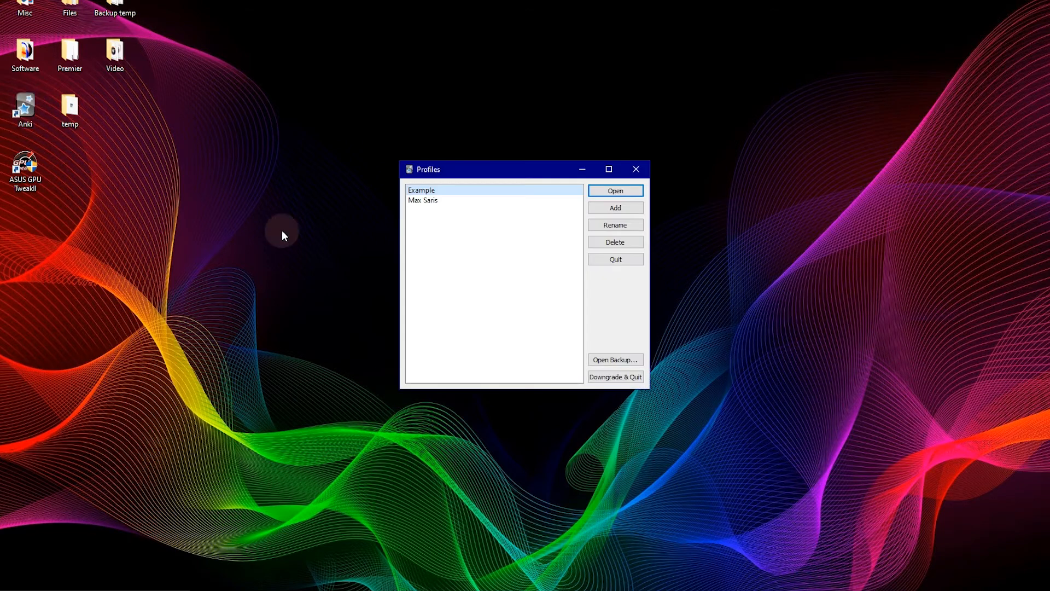
pyautogui.click(622, 191)
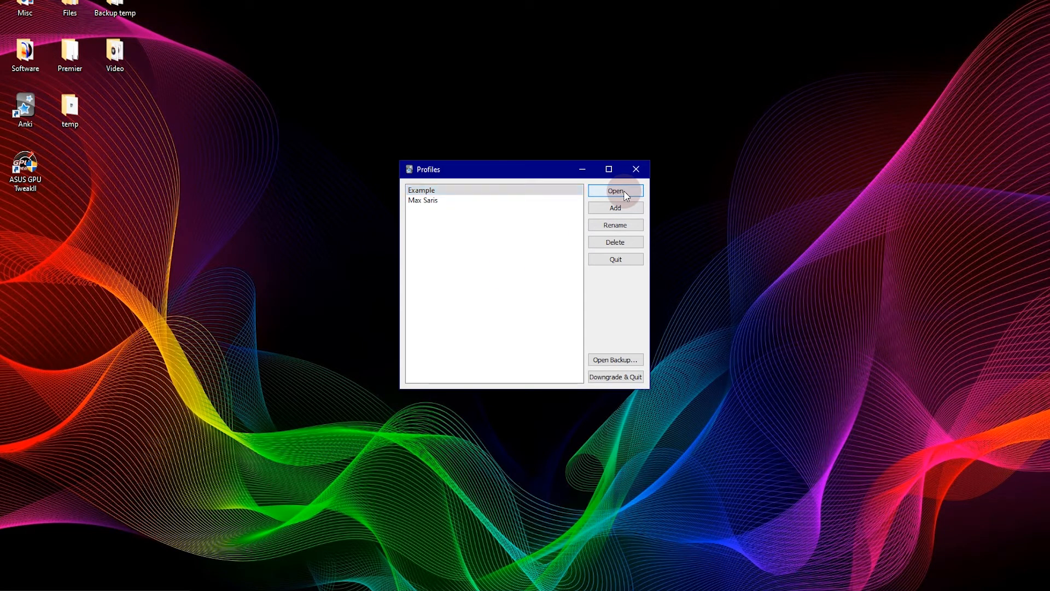
pyautogui.click(392, 268)
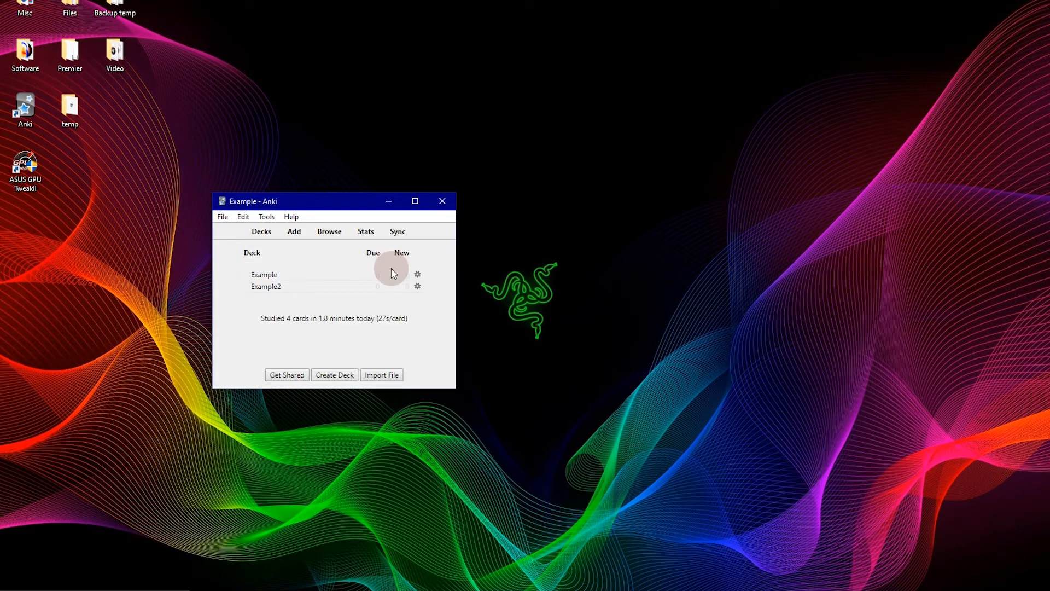
# Open the window for adding a note, and copy the "Major parts of the brain" image from the Google image results.
pyautogui.click(294, 234)
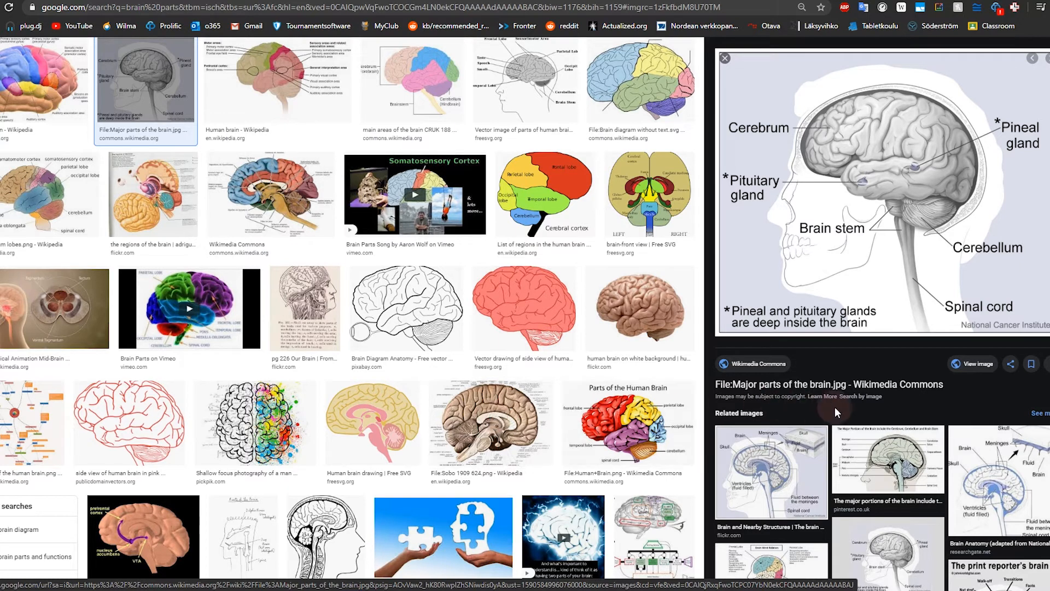
pyautogui.click(937, 253)
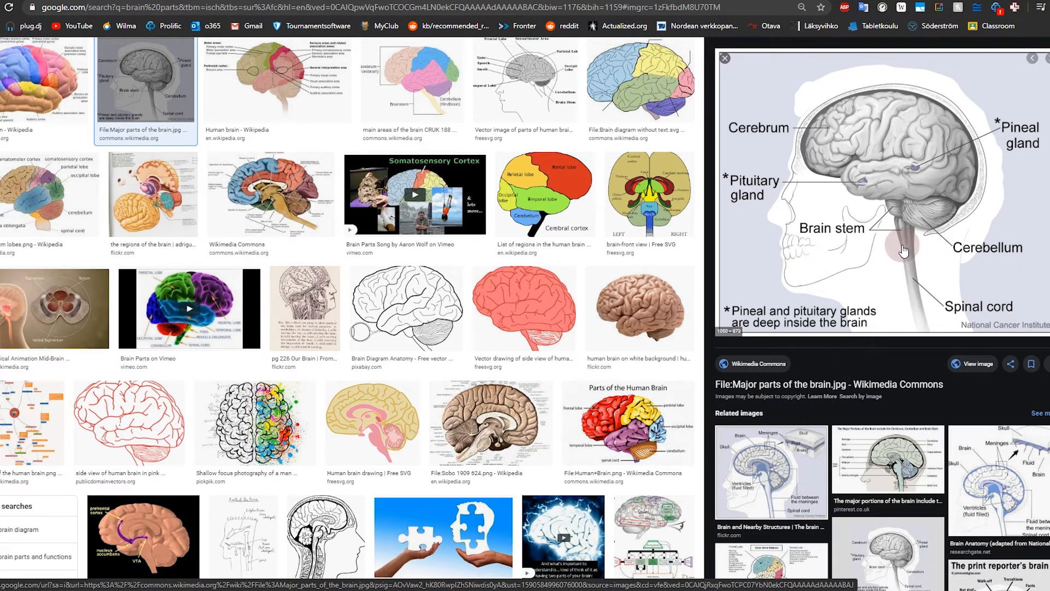
pyautogui.rightClick(835, 248)
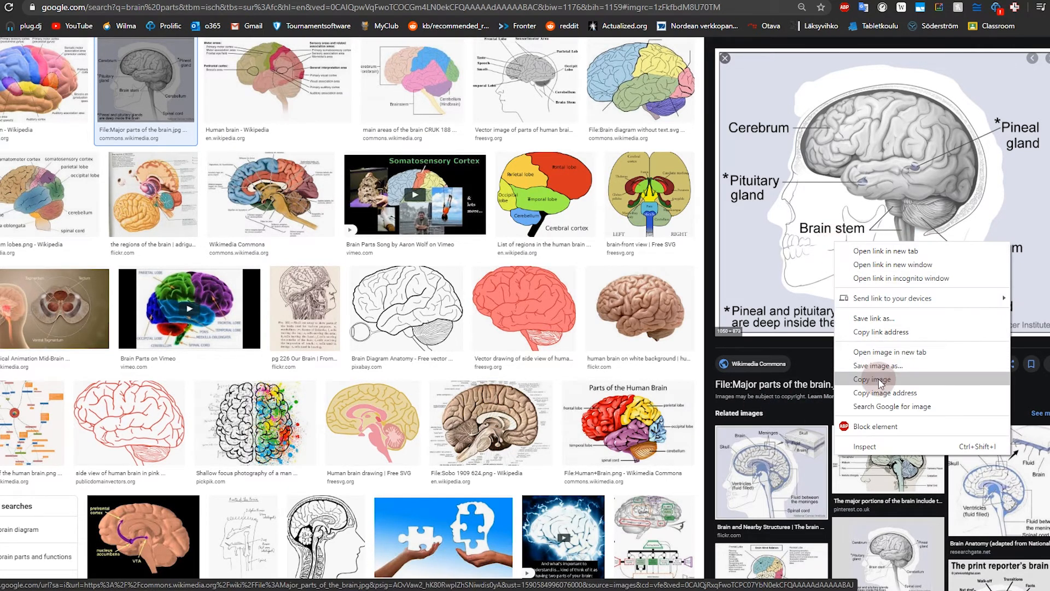
pyautogui.click(872, 383)
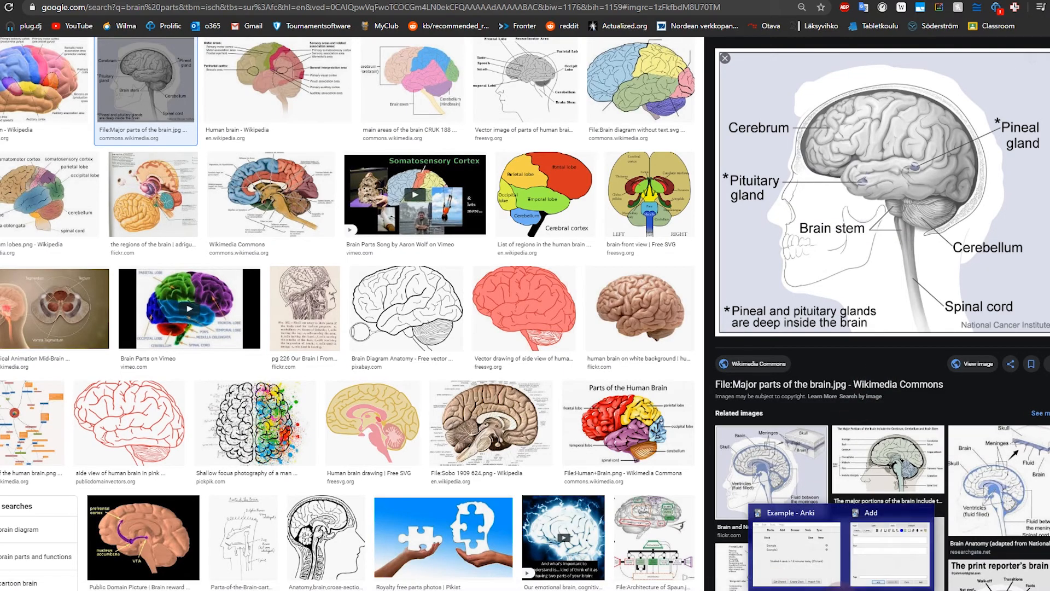
# Return to Anki's new note and load the copied brain image into the Image Occlusion editor.
pyautogui.hotkey('alt', 'Tab')
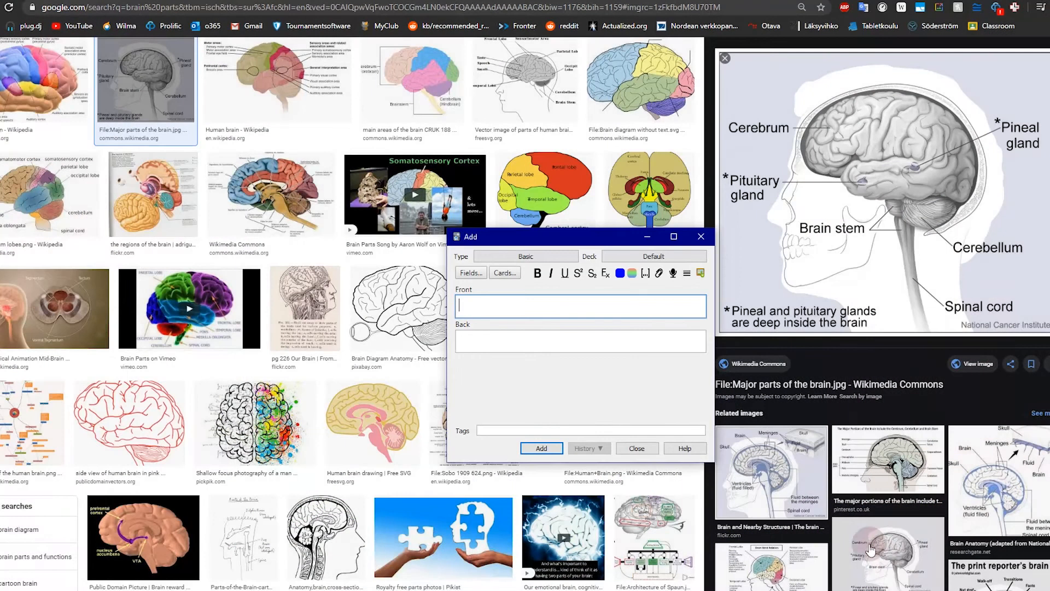
pyautogui.click(702, 272)
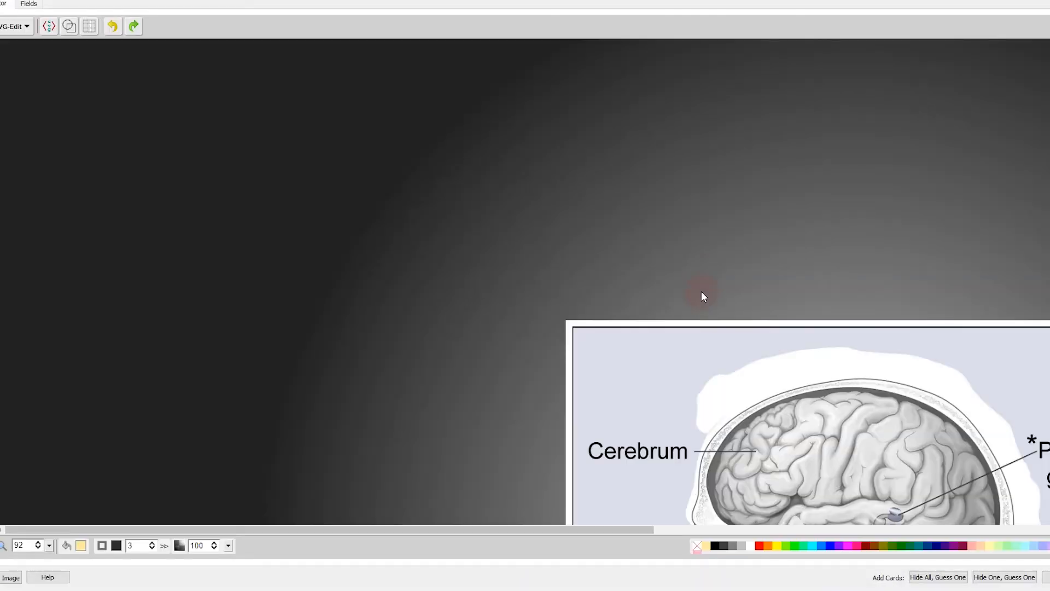
pyautogui.scroll(-5, 686, 372)
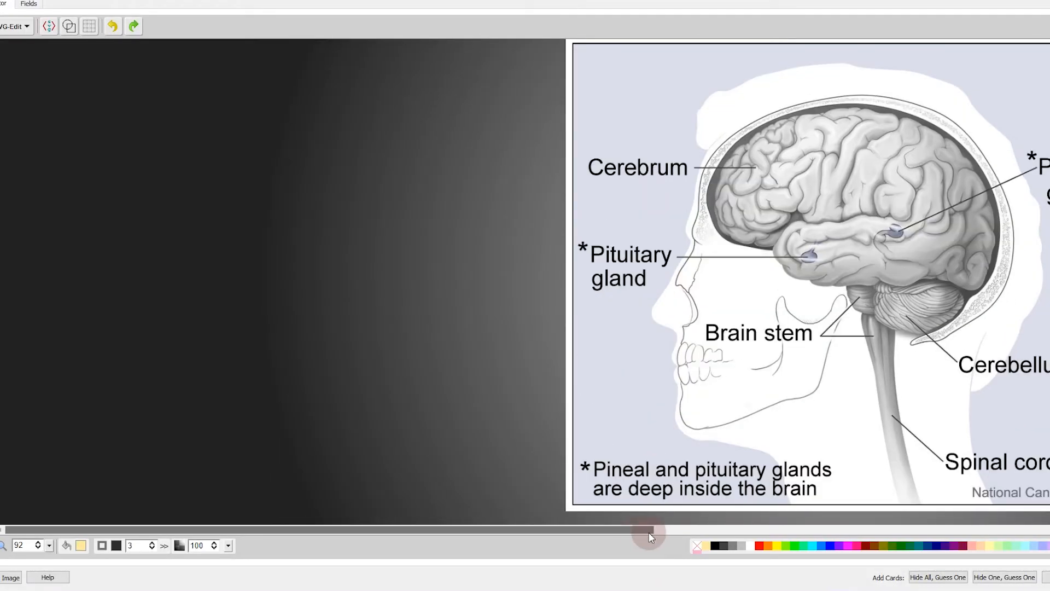
pyautogui.moveTo(649, 533); pyautogui.dragTo(838, 530)
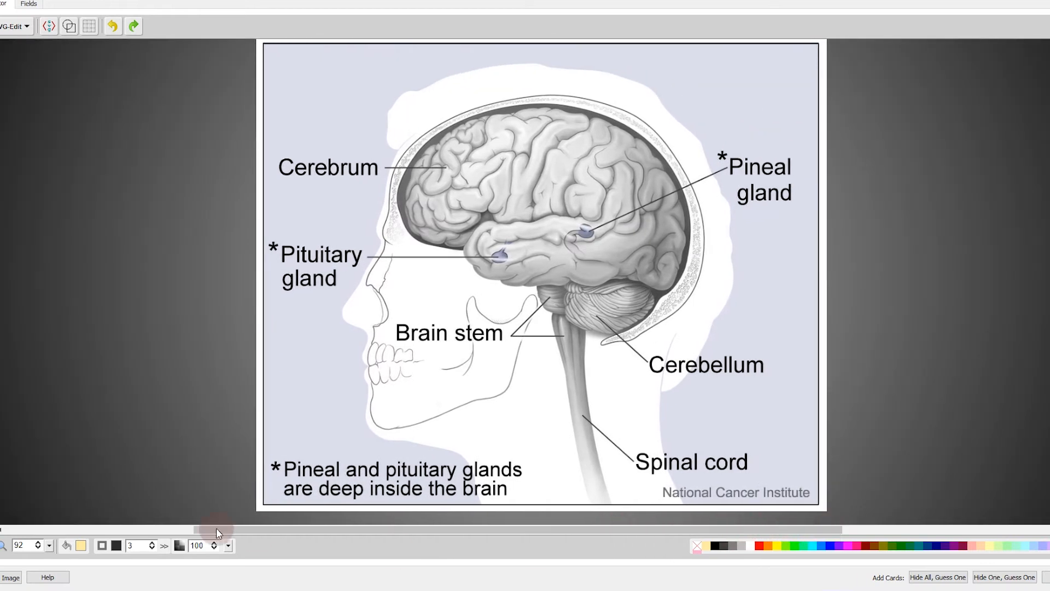